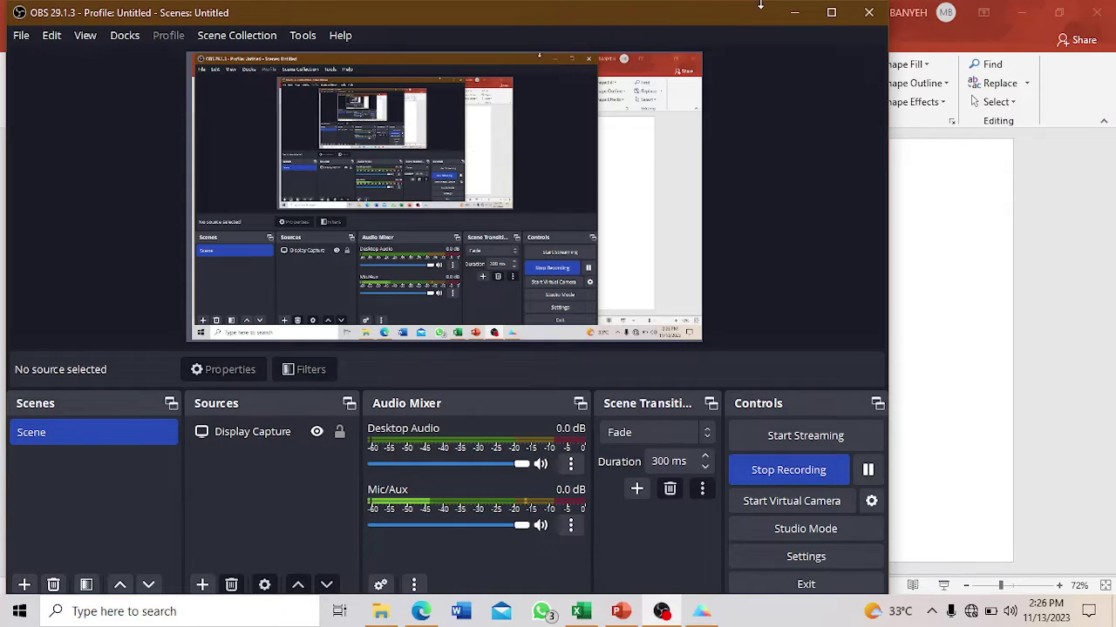
# - Minimize OBS to show the PowerPoint slide with the finished 'NP(ref) vs PE' forest plot
pyautogui.click(793, 13)
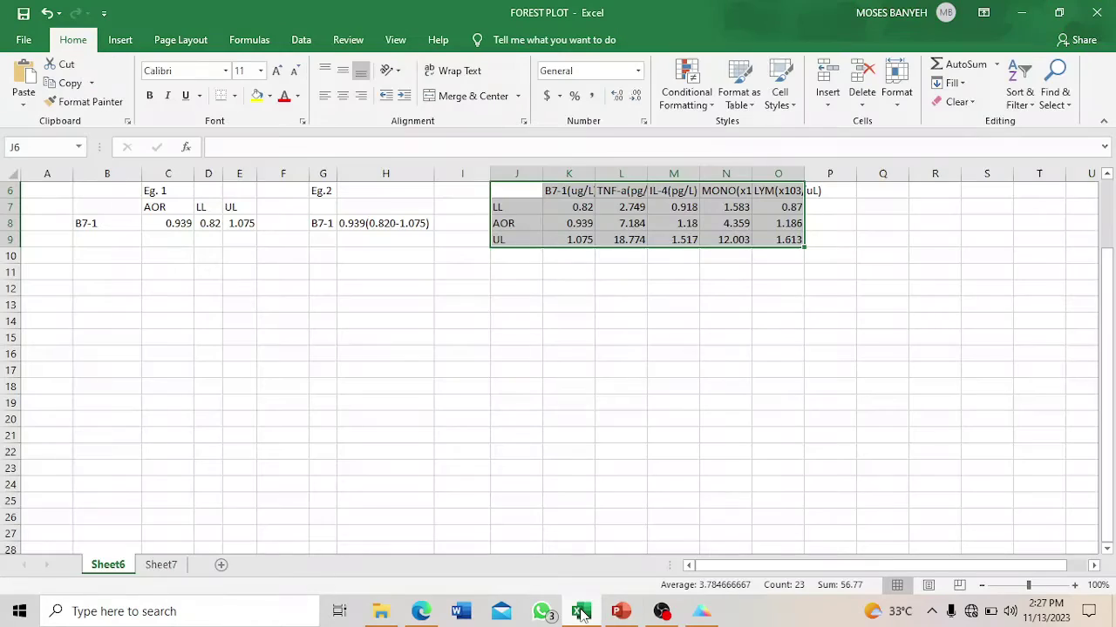
# - In the FOREST PLOT workbook, inspect the example B7-1 values: AOR 0.939, limits 0.82–1.075
pyautogui.click(582, 611)
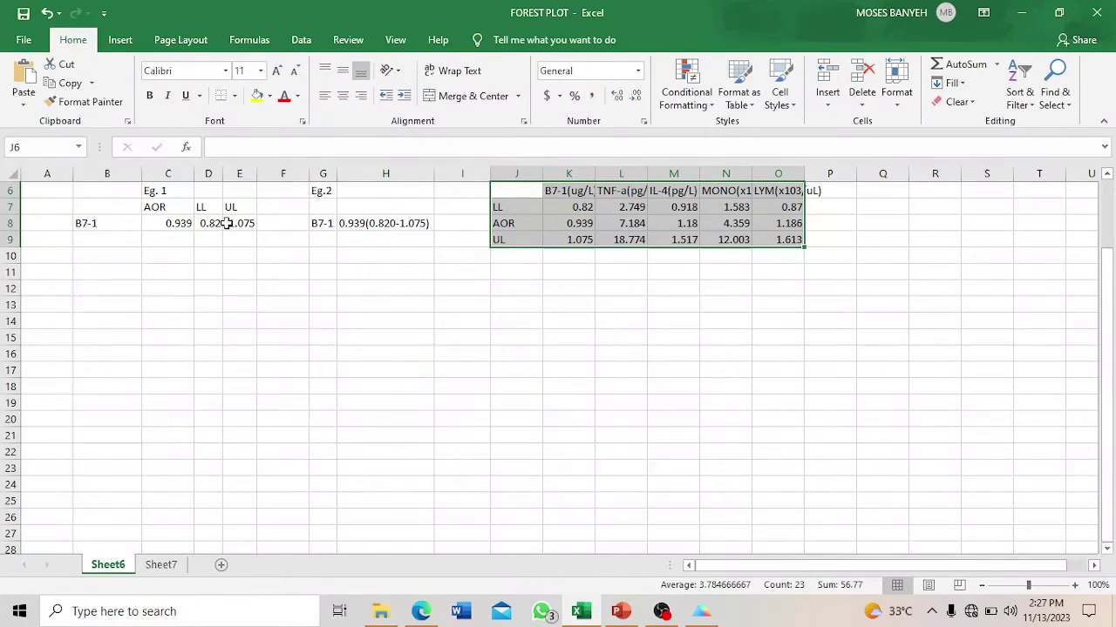
pyautogui.click(170, 211)
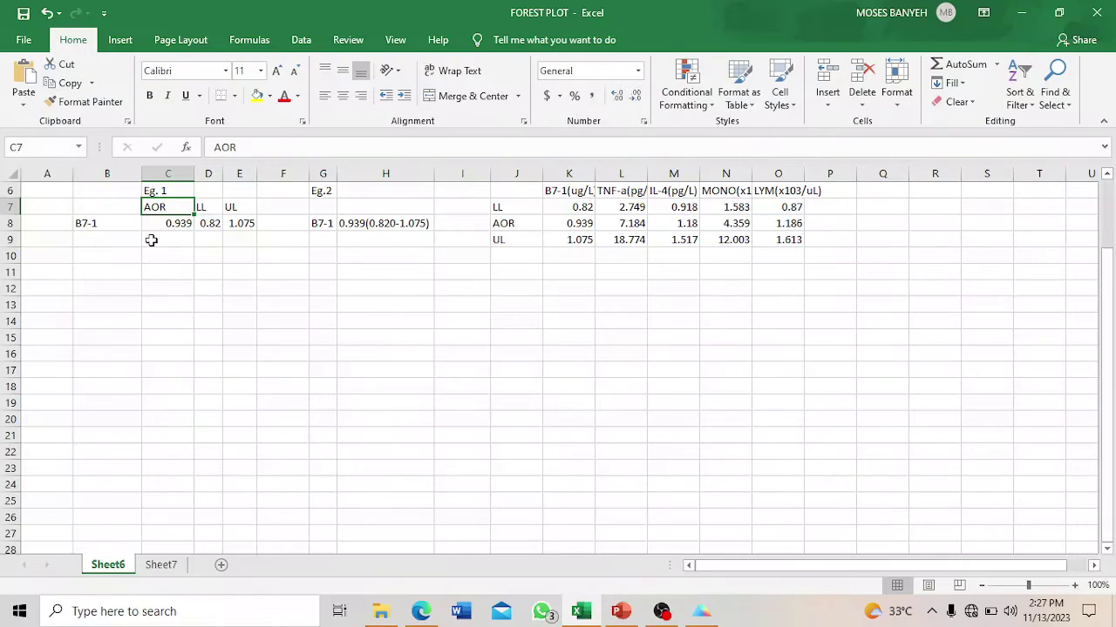
pyautogui.click(170, 225)
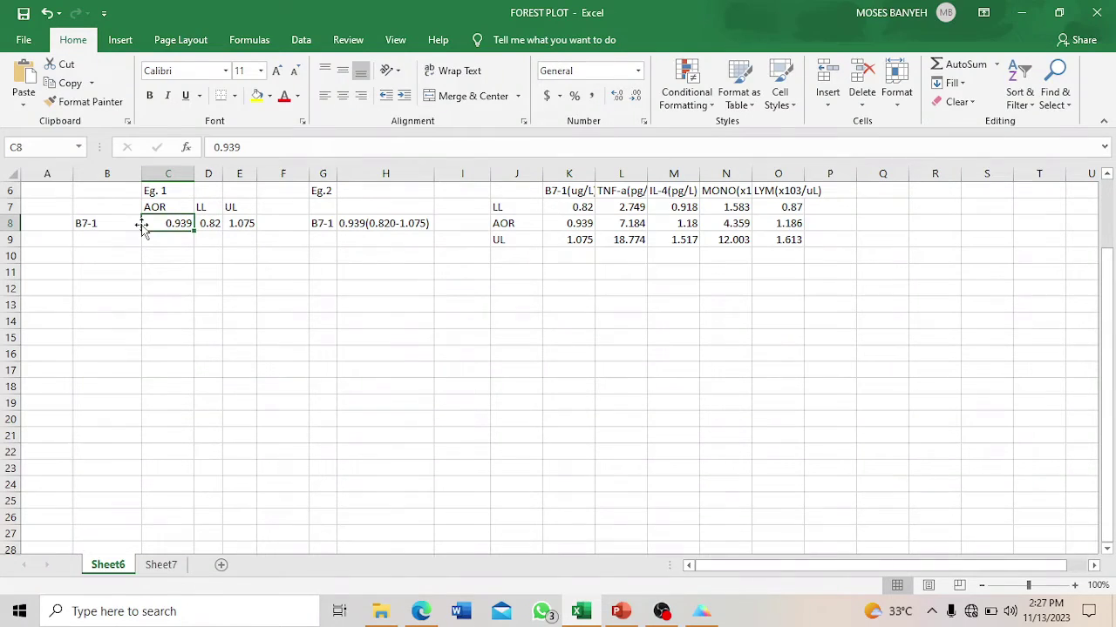
pyautogui.click(207, 225)
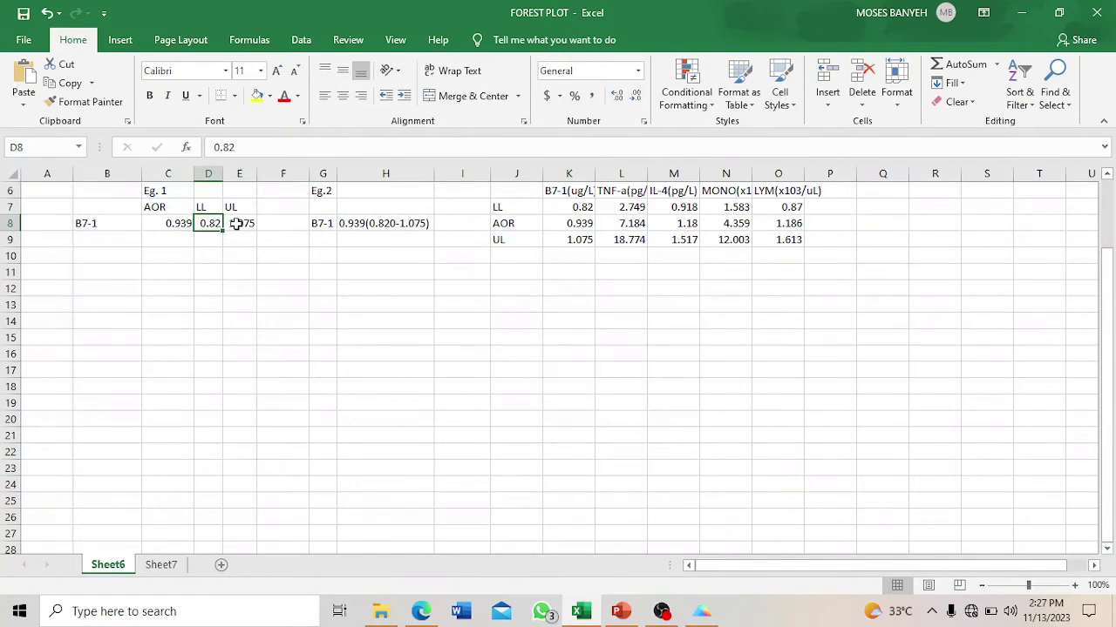
pyautogui.click(235, 224)
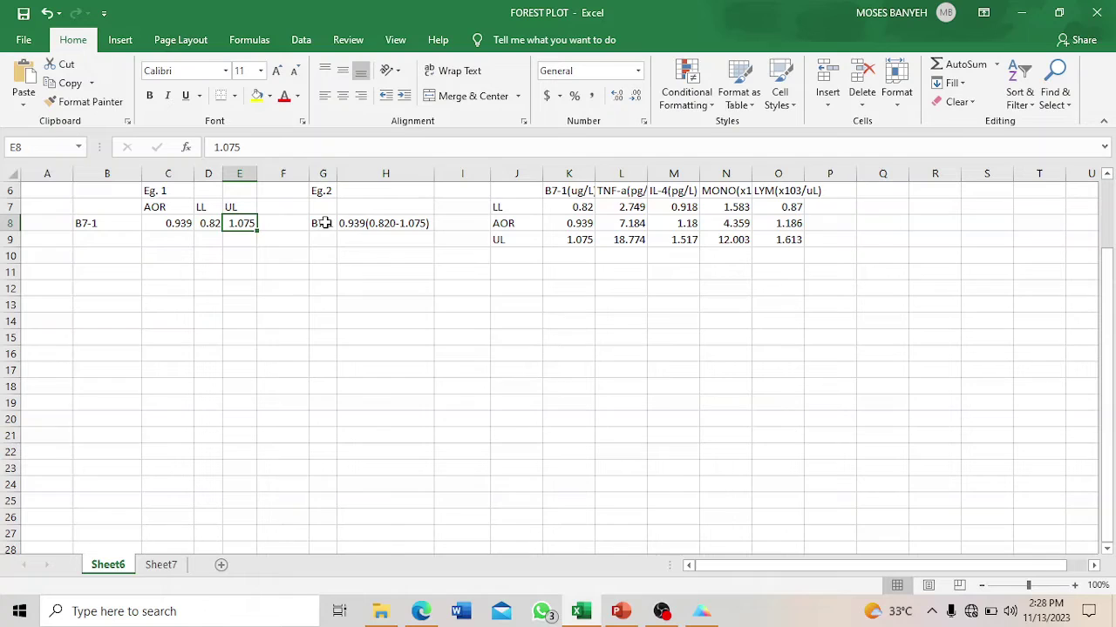
pyautogui.click(359, 223)
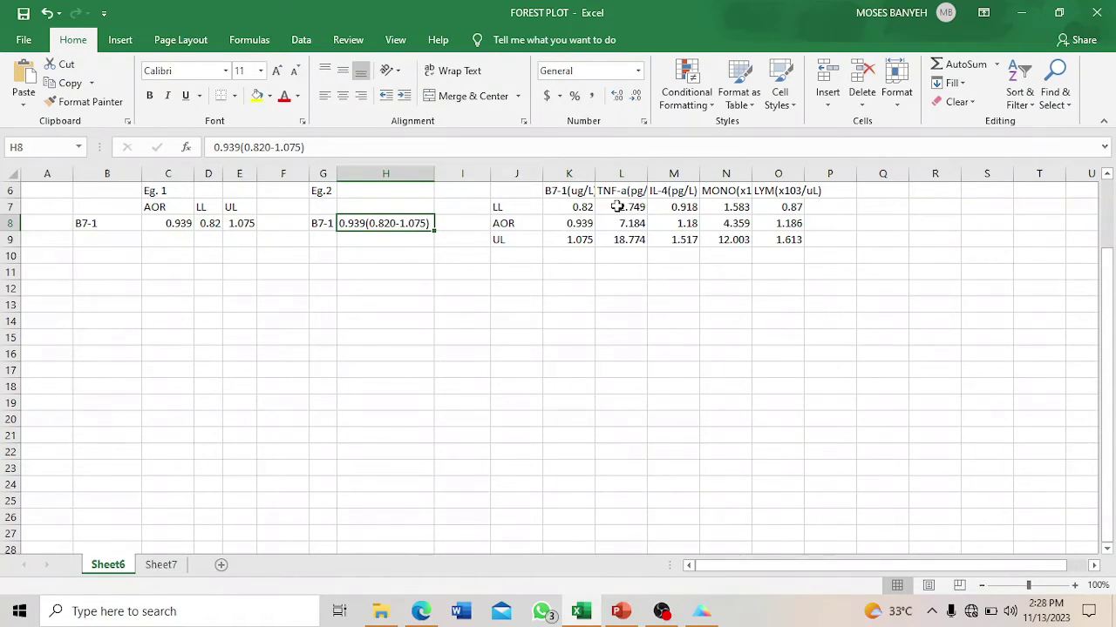
pyautogui.click(579, 224)
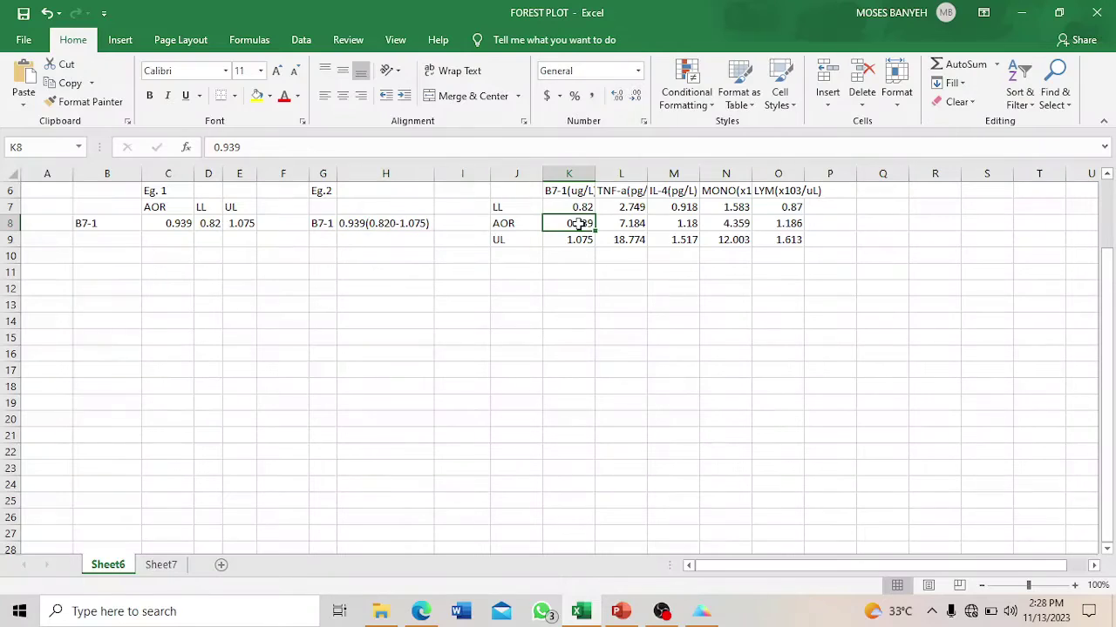
pyautogui.click(576, 242)
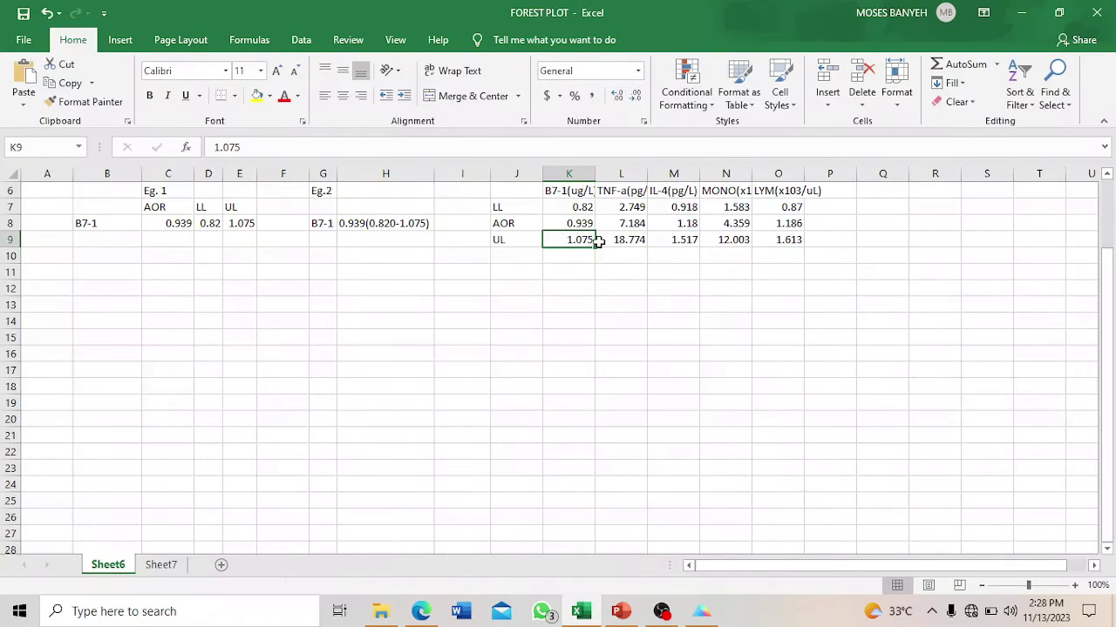
# - Copy the five-marker LL/AOR/UL table K6:O9 and bring GraphPad Prism forward
pyautogui.click(562, 192)
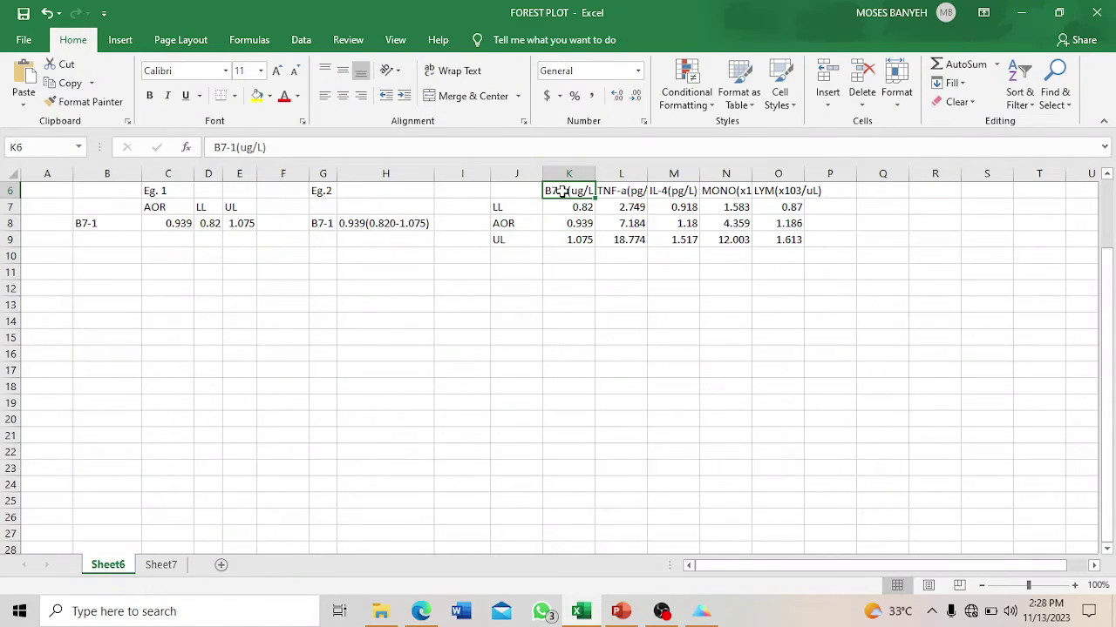
pyautogui.moveTo(562, 192); pyautogui.dragTo(780, 237)
pyautogui.hotkey('ctrl', 'c')
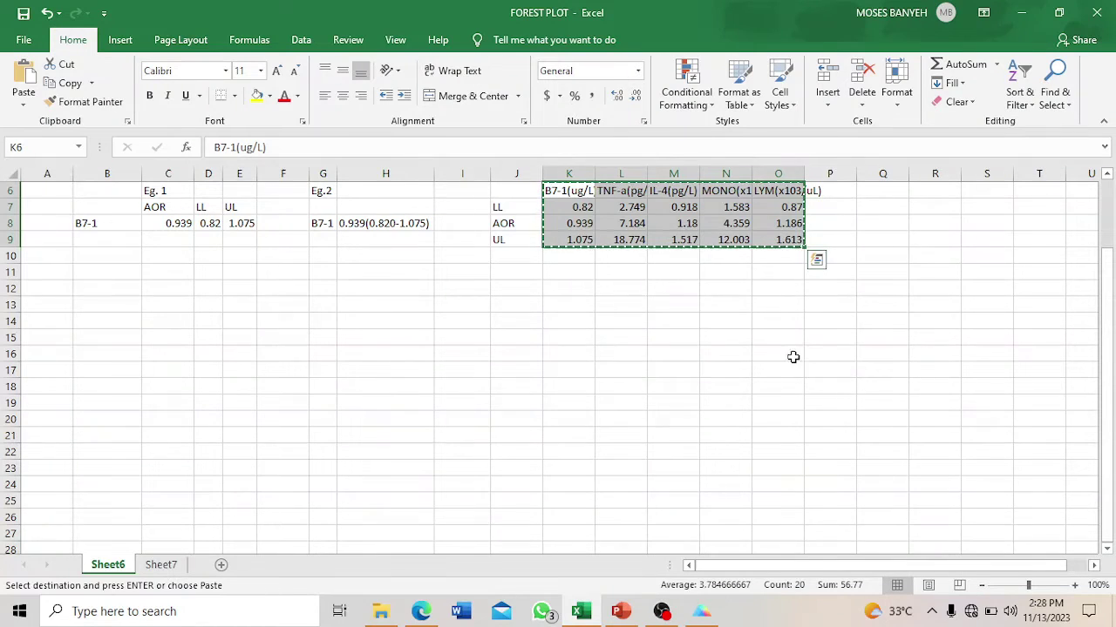
pyautogui.click(701, 611)
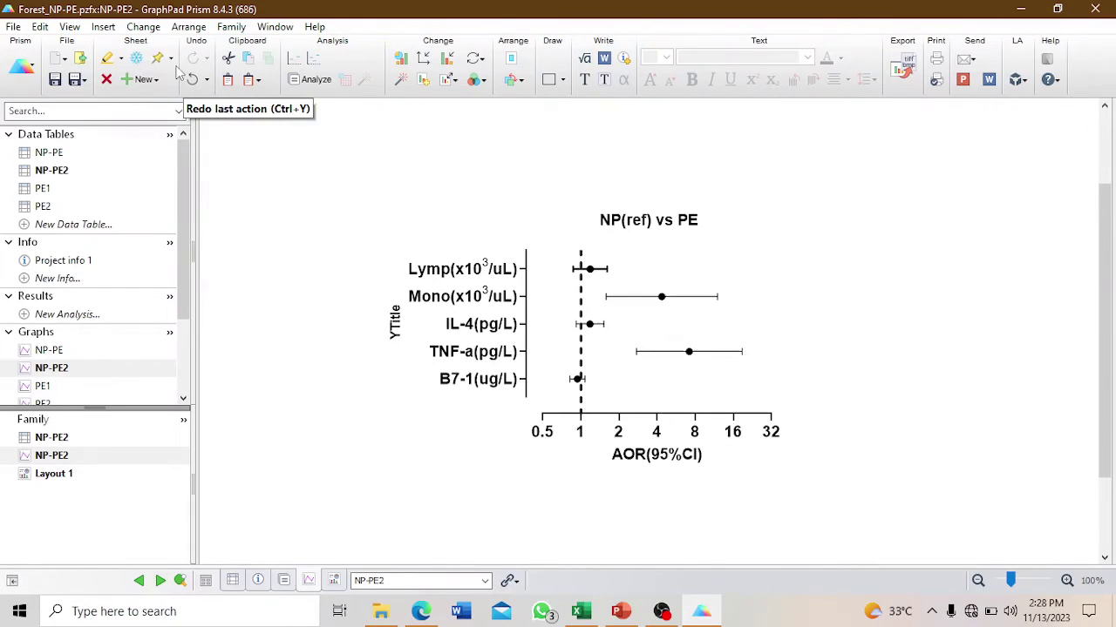
# - Start a new Prism project with a Column data table
pyautogui.click(13, 27)
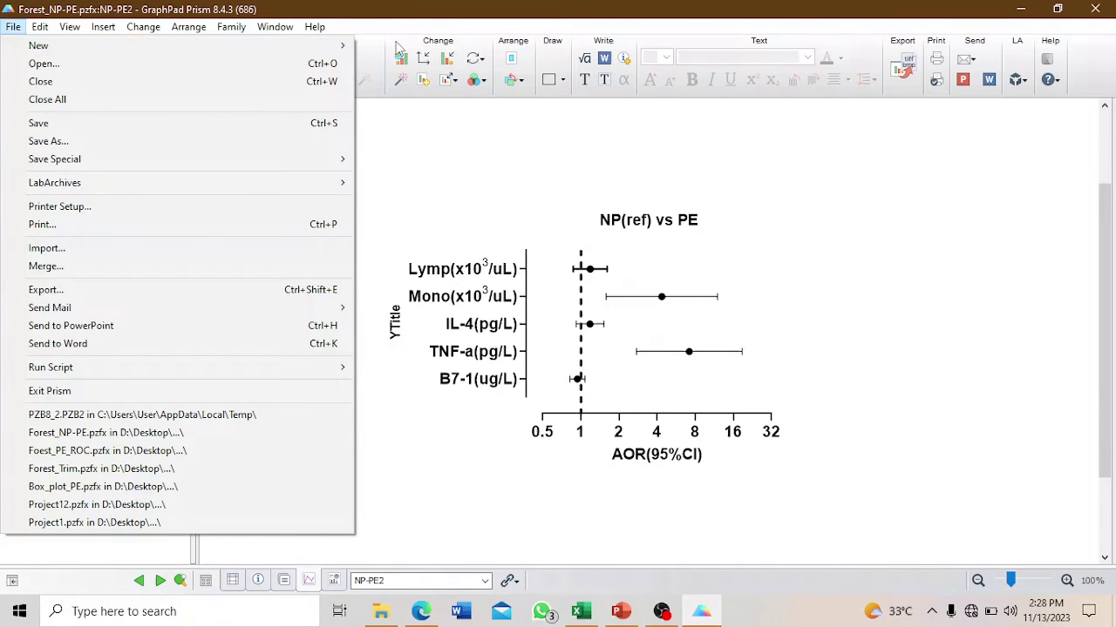
pyautogui.click(366, 95)
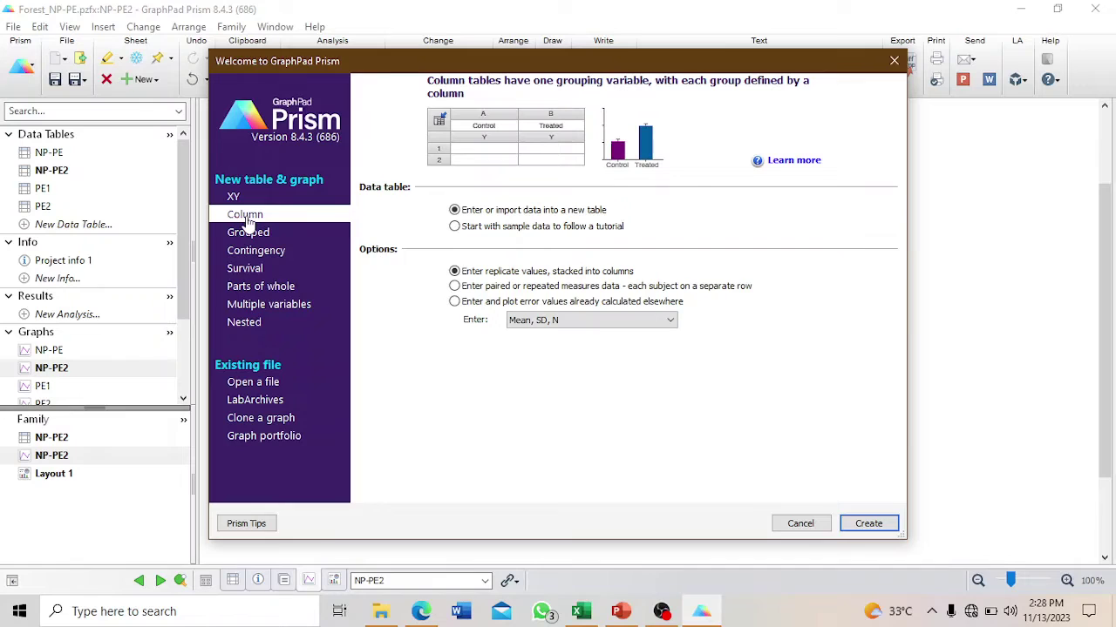
pyautogui.click(859, 522)
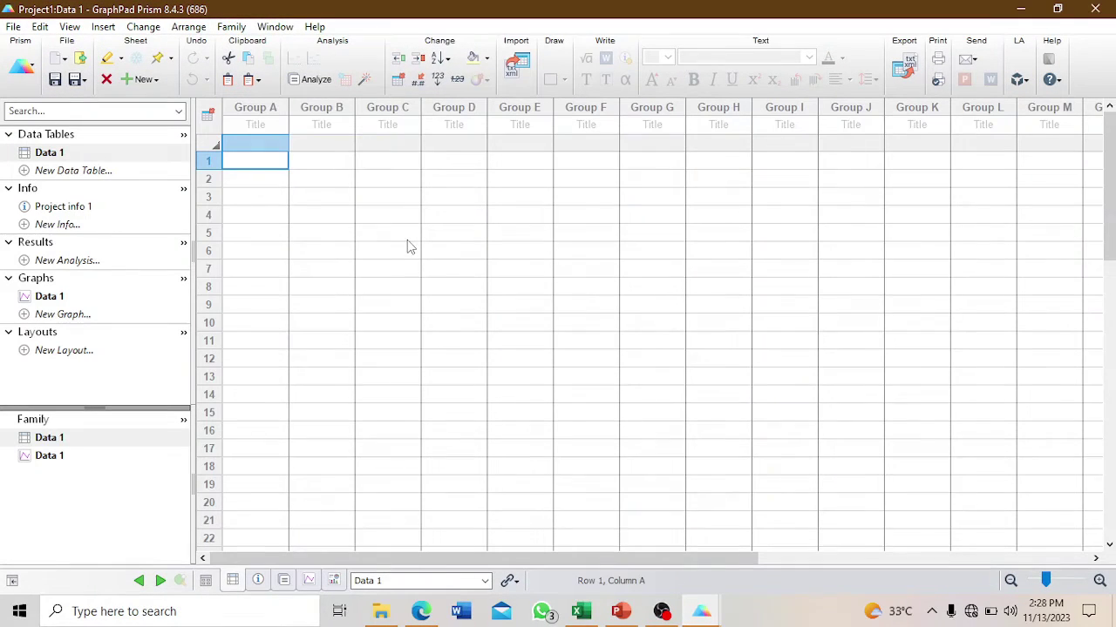
# - Paste the copied values with their marker column titles into the Group A title cell
pyautogui.click(276, 125)
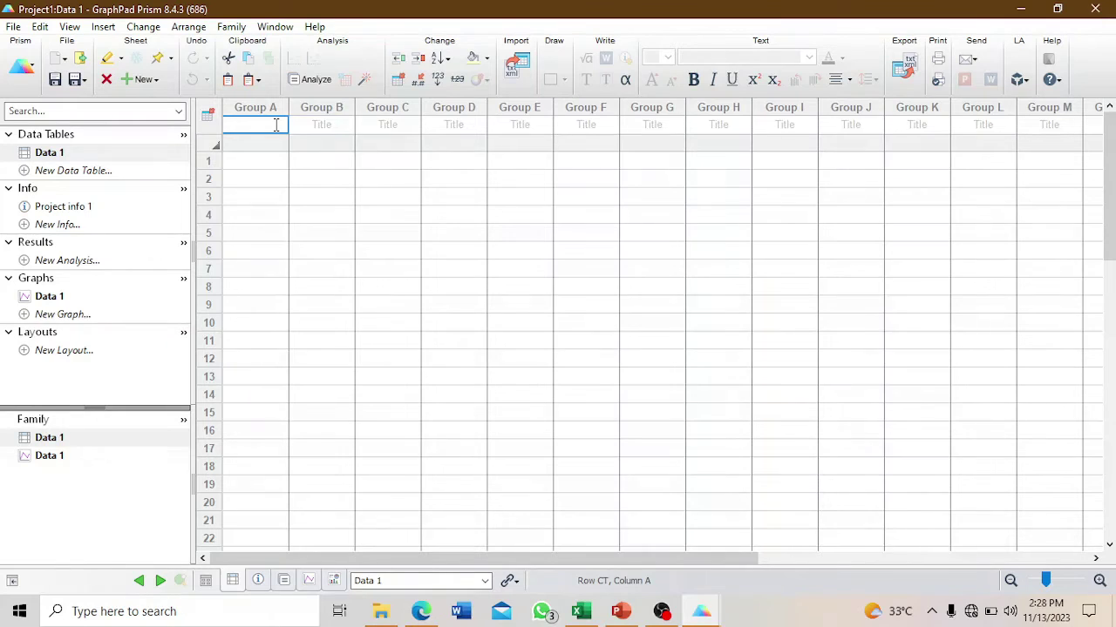
pyautogui.rightClick(276, 125)
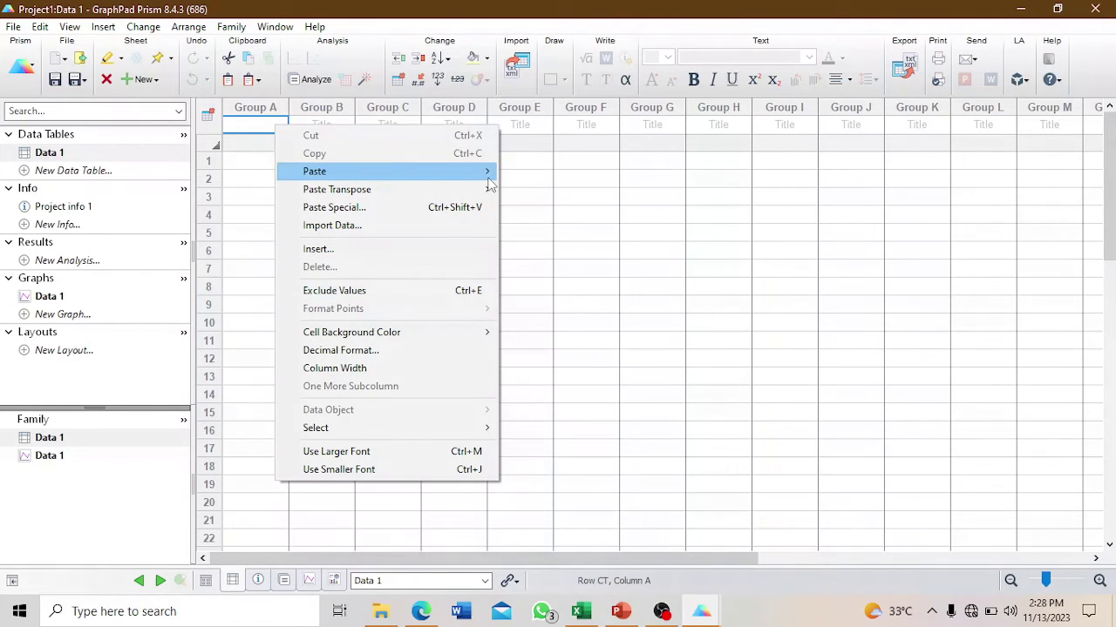
pyautogui.moveTo(489, 174)
pyautogui.click(534, 171)
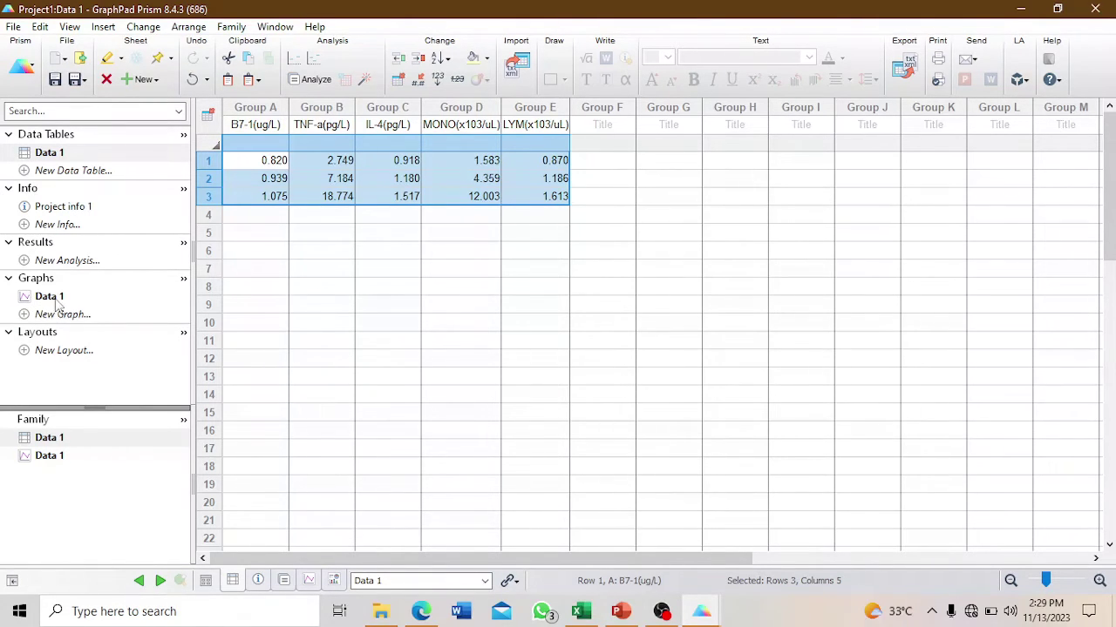
# - Change the Data 1 graph to a horizontal scatter plotting median with range
pyautogui.click(48, 298)
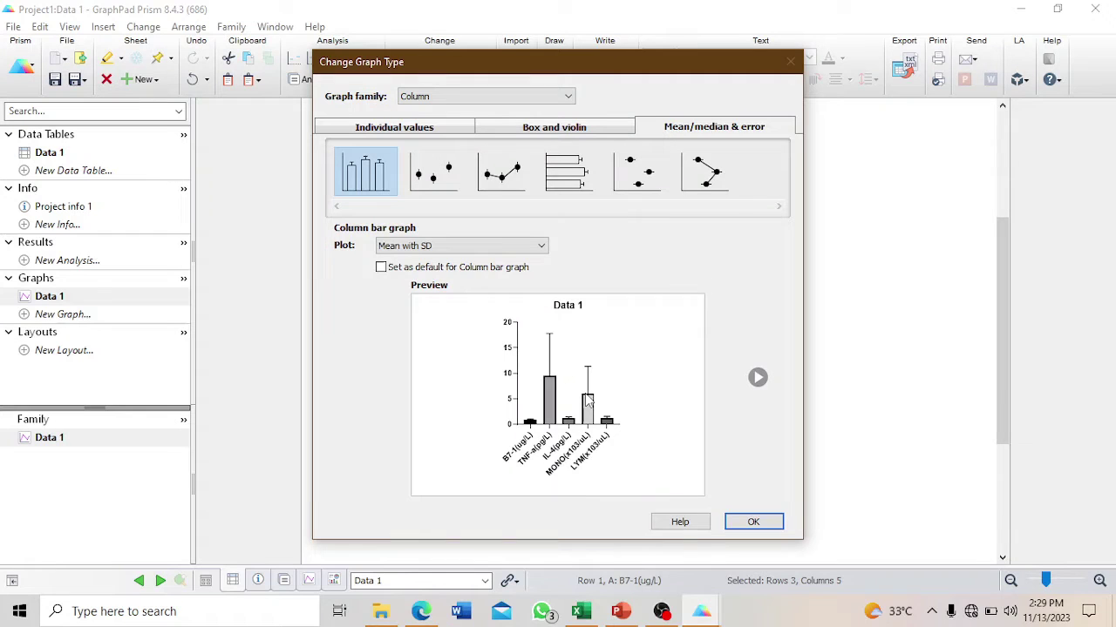
pyautogui.click(427, 178)
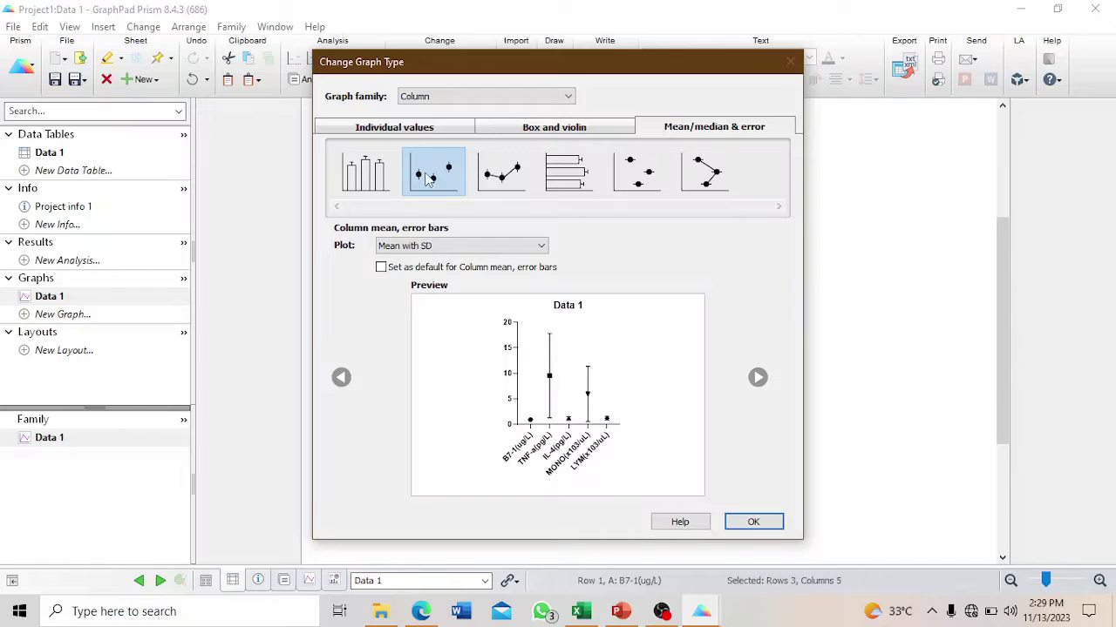
pyautogui.click(501, 185)
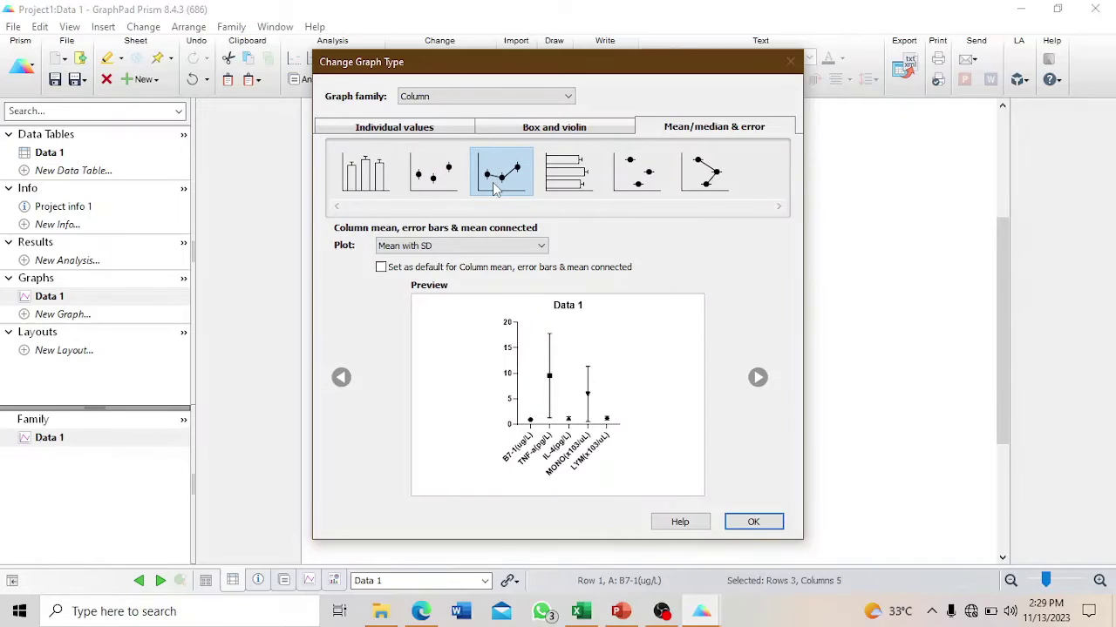
pyautogui.click(564, 180)
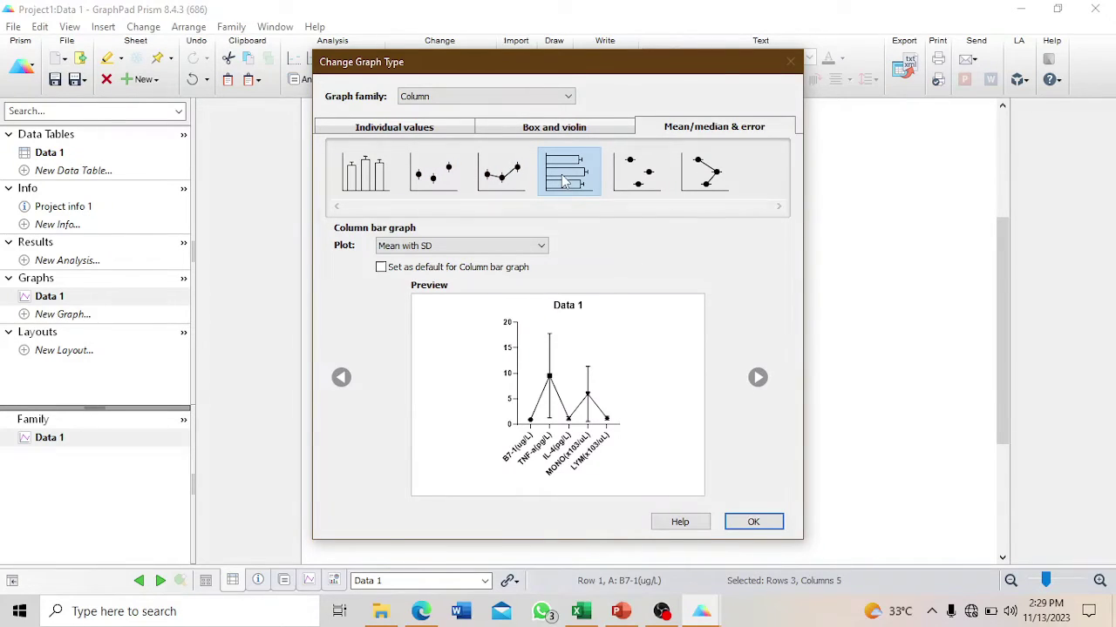
pyautogui.click(638, 174)
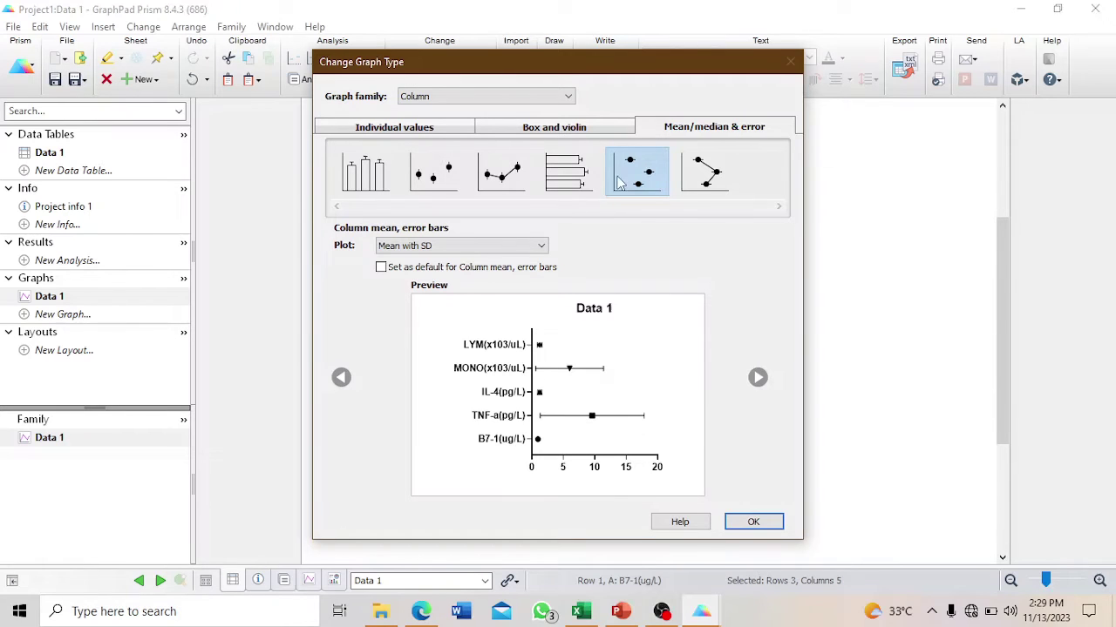
pyautogui.click(540, 248)
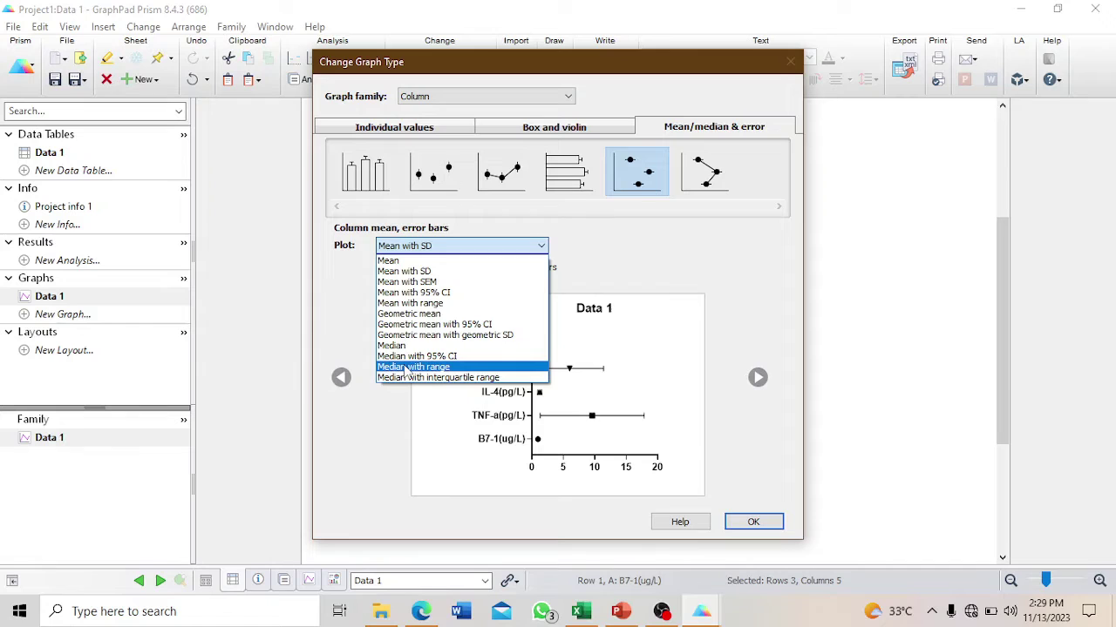
pyautogui.click(414, 367)
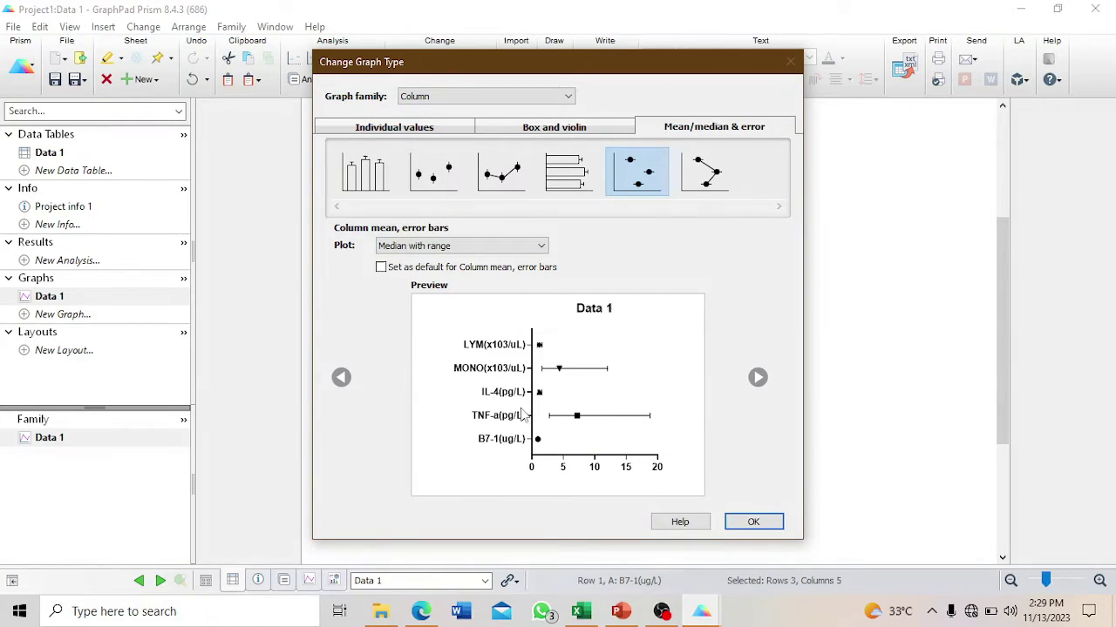
pyautogui.click(745, 525)
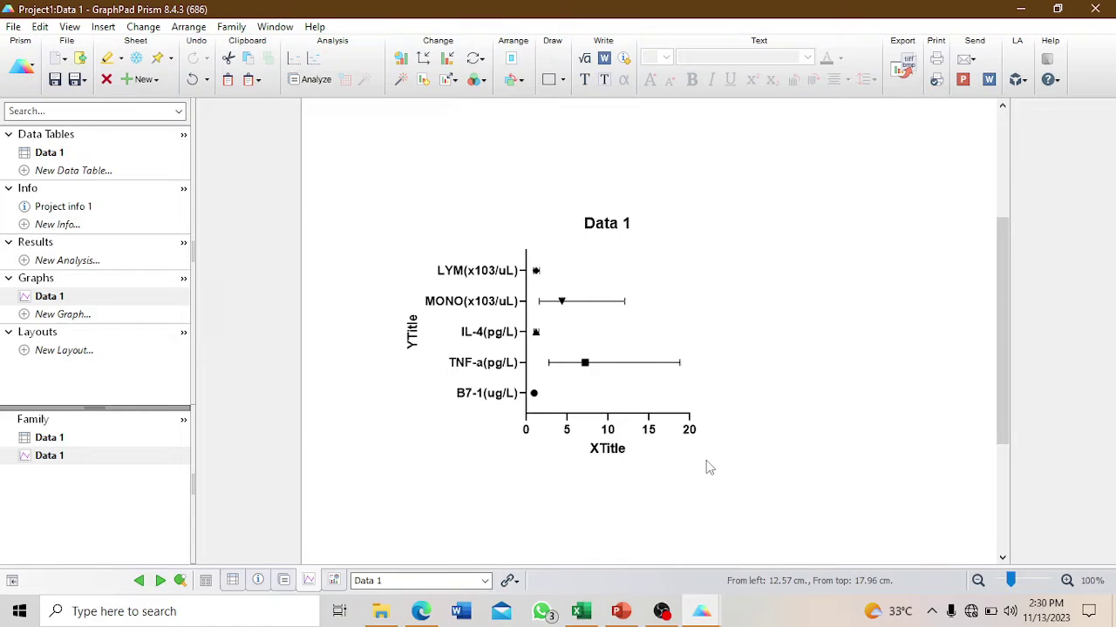
# - Set the X-axis title to 'AOR(95%CI)'
pyautogui.click(608, 449)
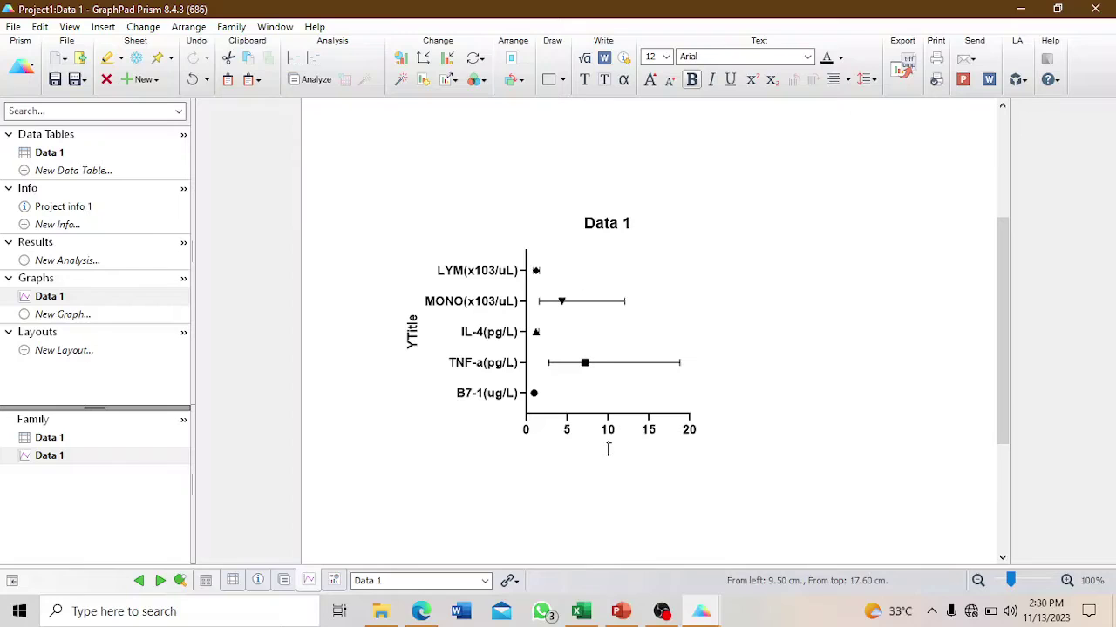
pyautogui.write('AOR')
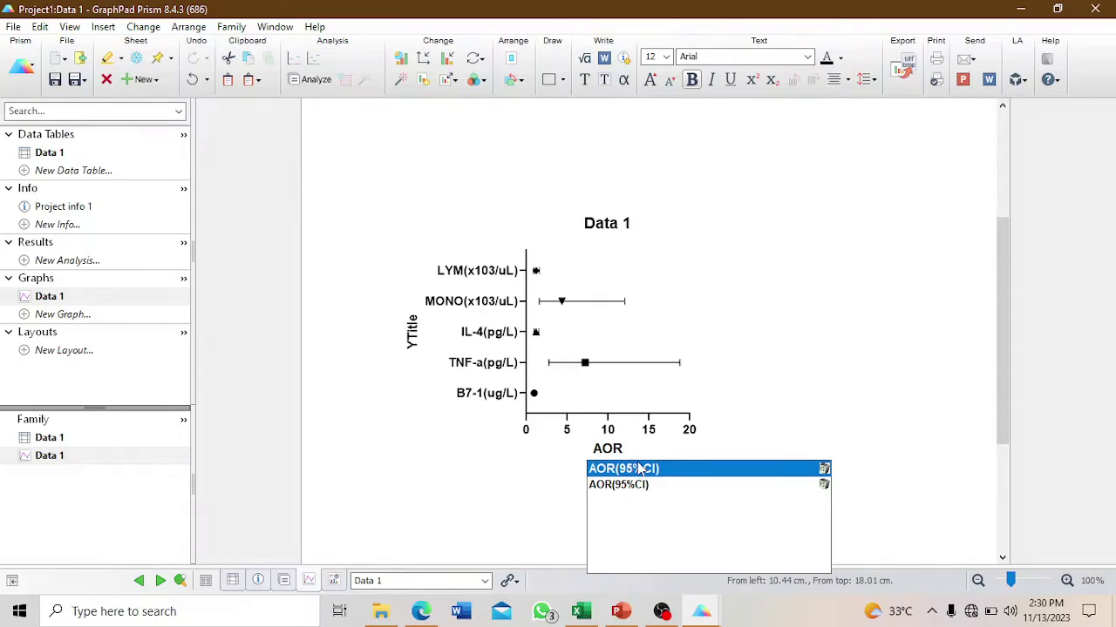
pyautogui.click(635, 471)
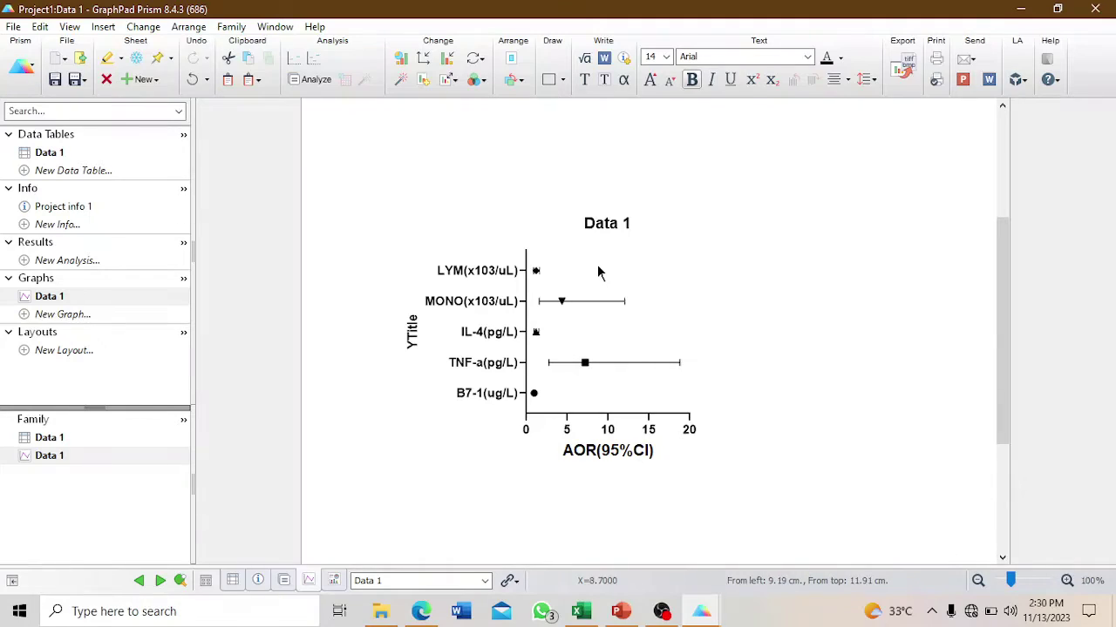
# - Replace the 'Data 1' graph title with 'NP(ref) vs PE'
pyautogui.tripleClick(617, 222)
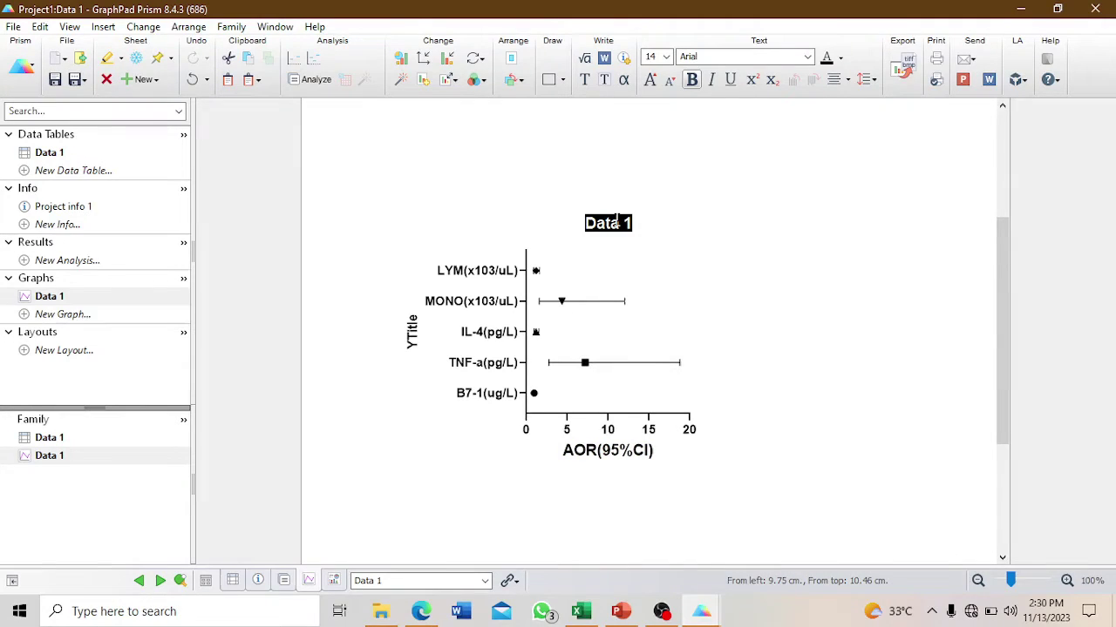
pyautogui.write('NP')
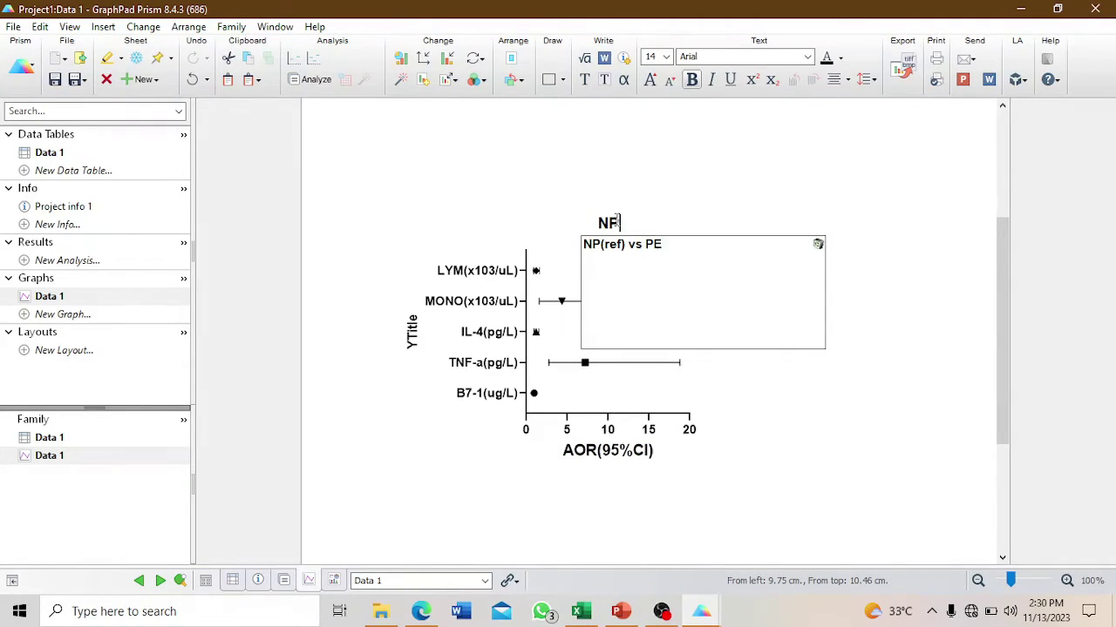
pyautogui.click(641, 249)
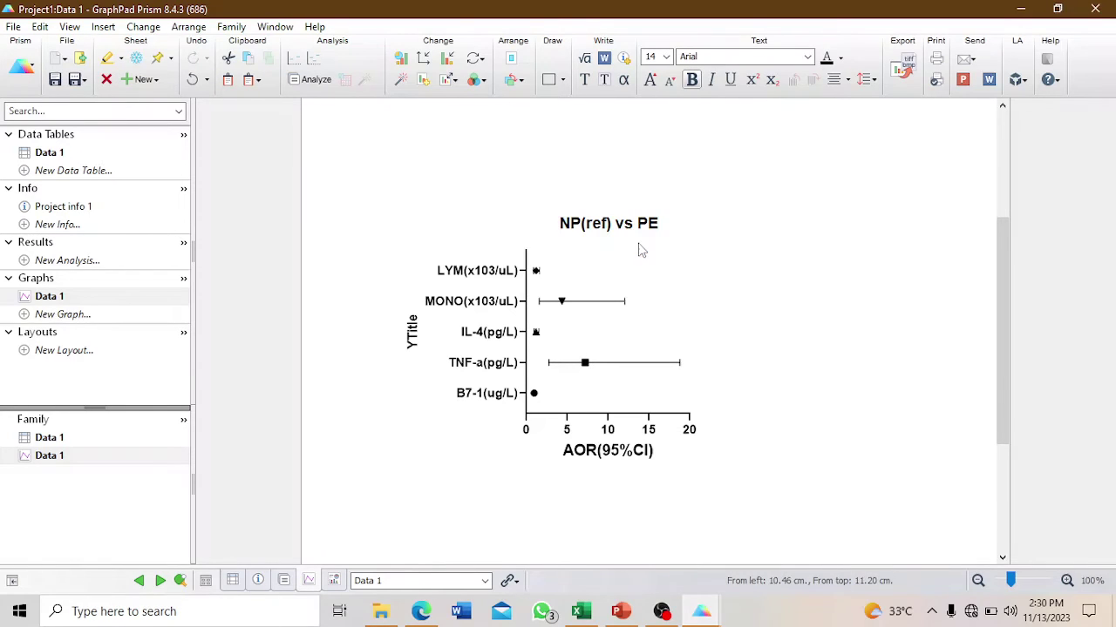
# - Set the graph shape to Wide and the frame style to Offset X & Y axes
pyautogui.doubleClick(564, 413)
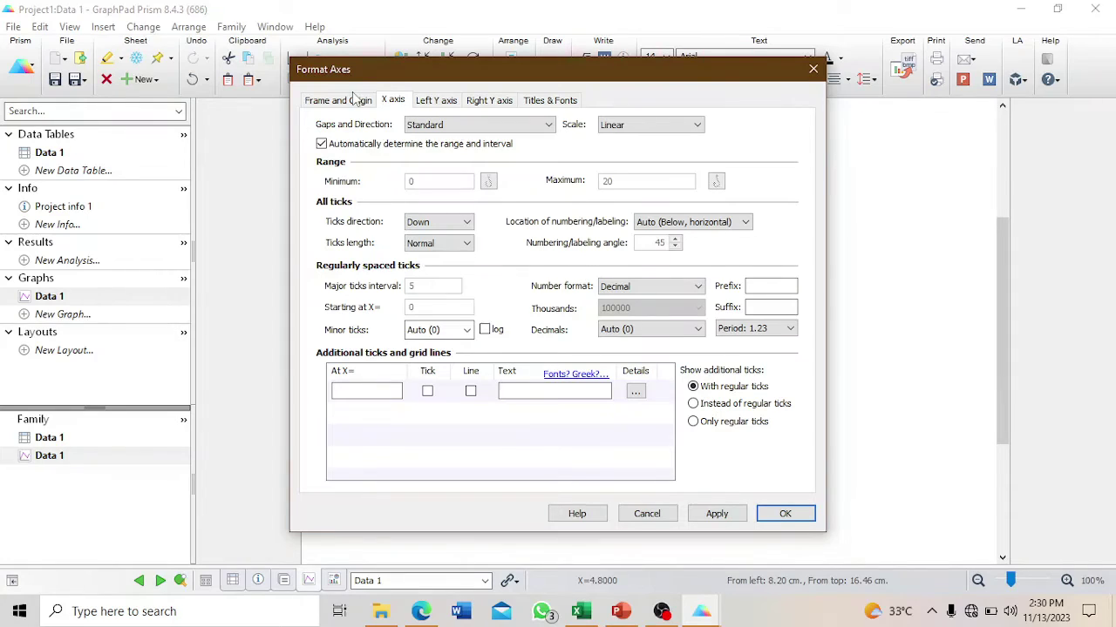
pyautogui.click(353, 99)
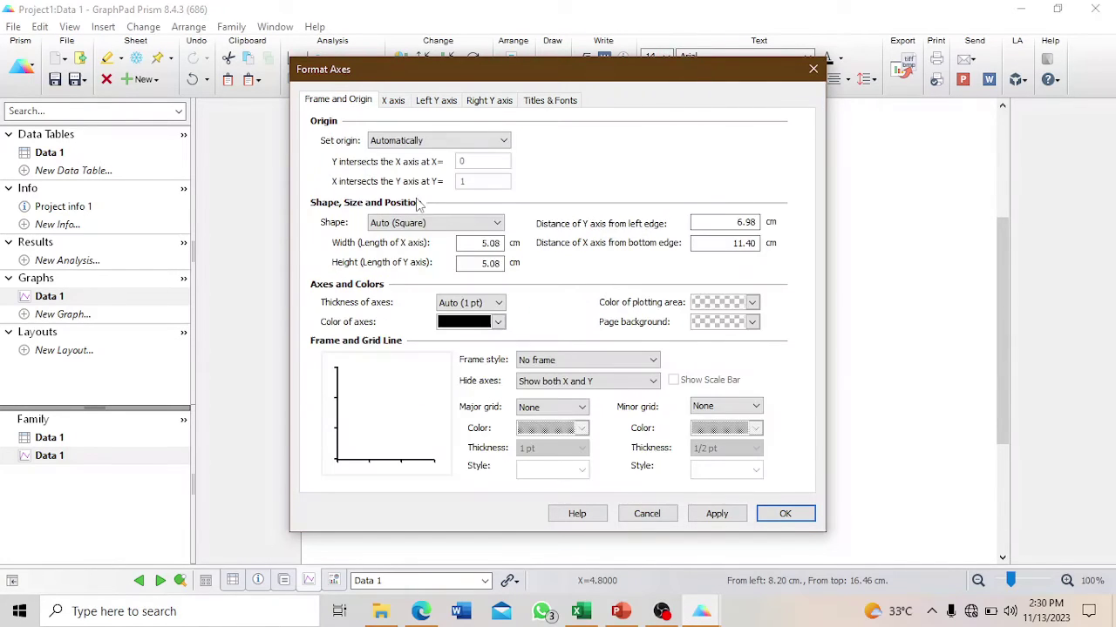
pyautogui.click(488, 224)
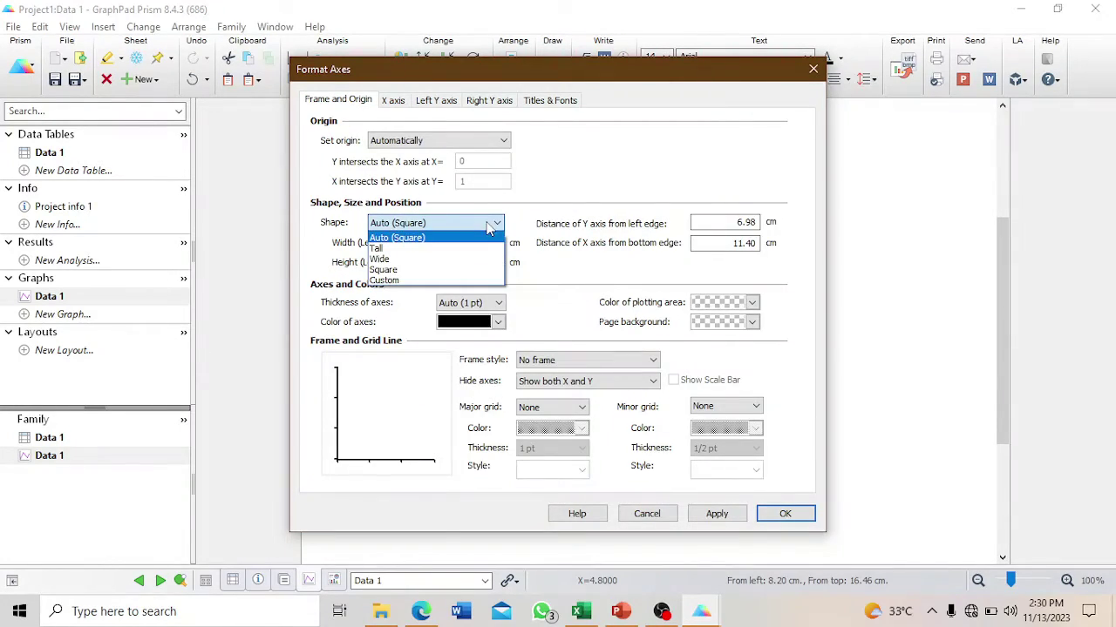
pyautogui.click(406, 261)
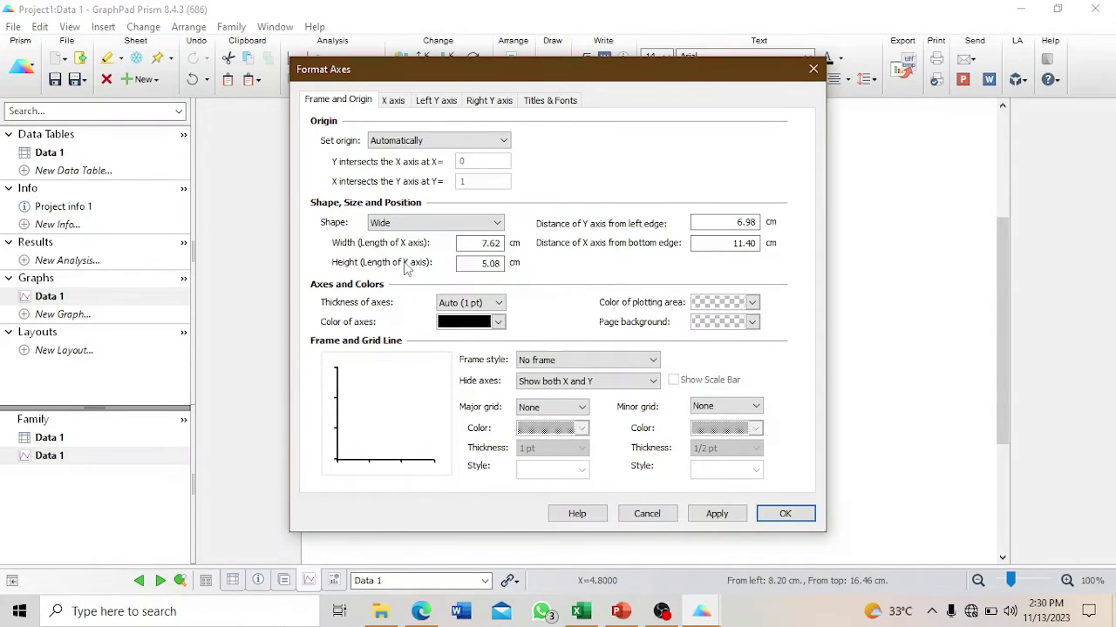
pyautogui.click(533, 361)
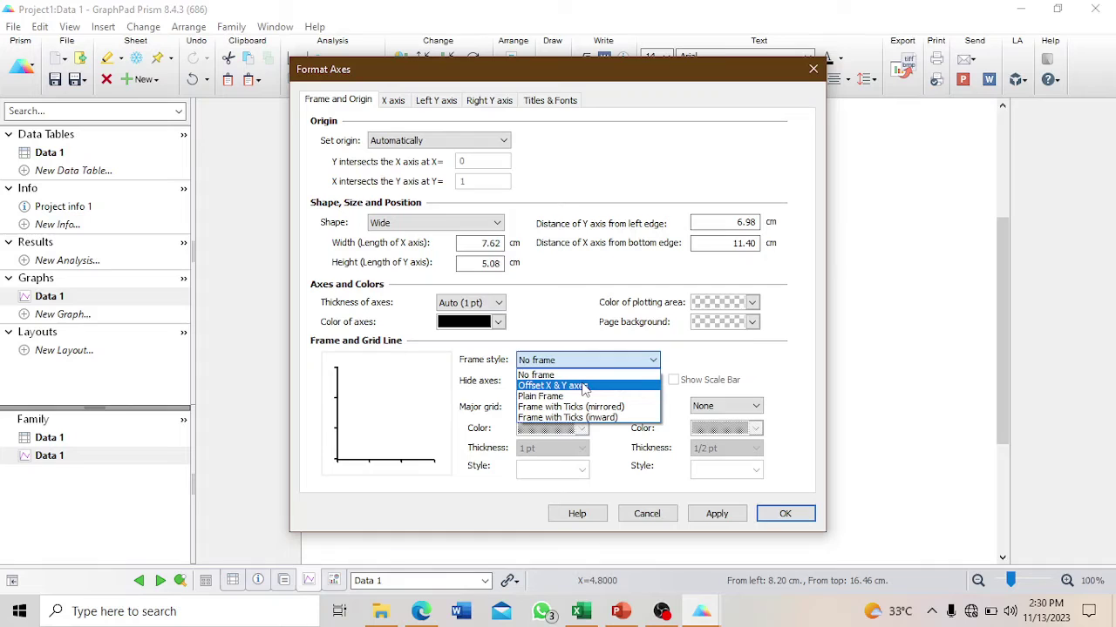
pyautogui.click(572, 387)
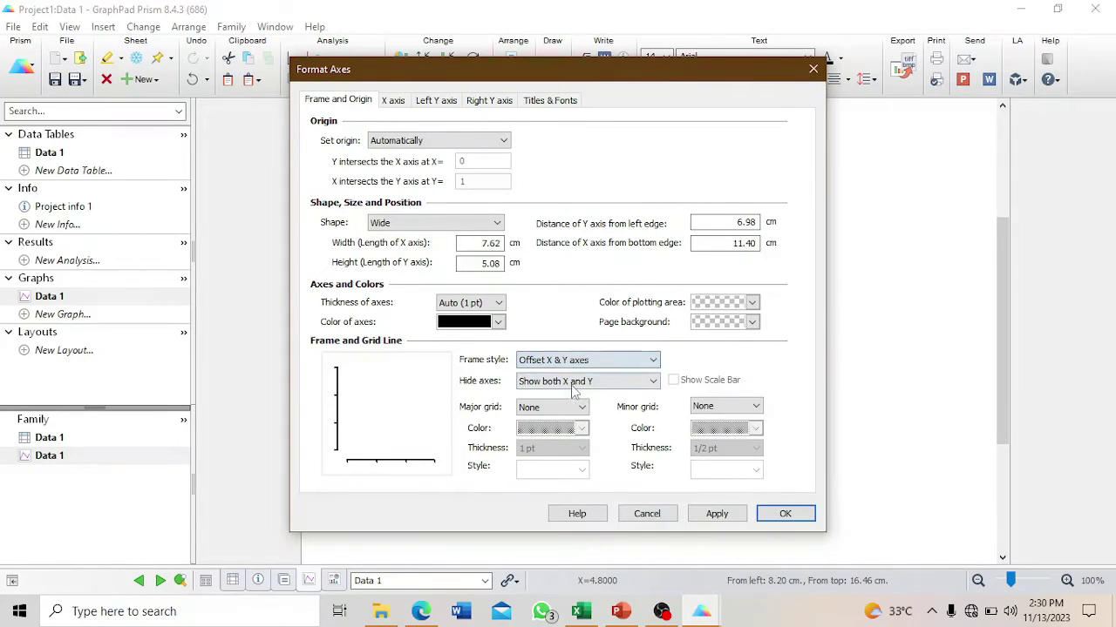
pyautogui.click(785, 514)
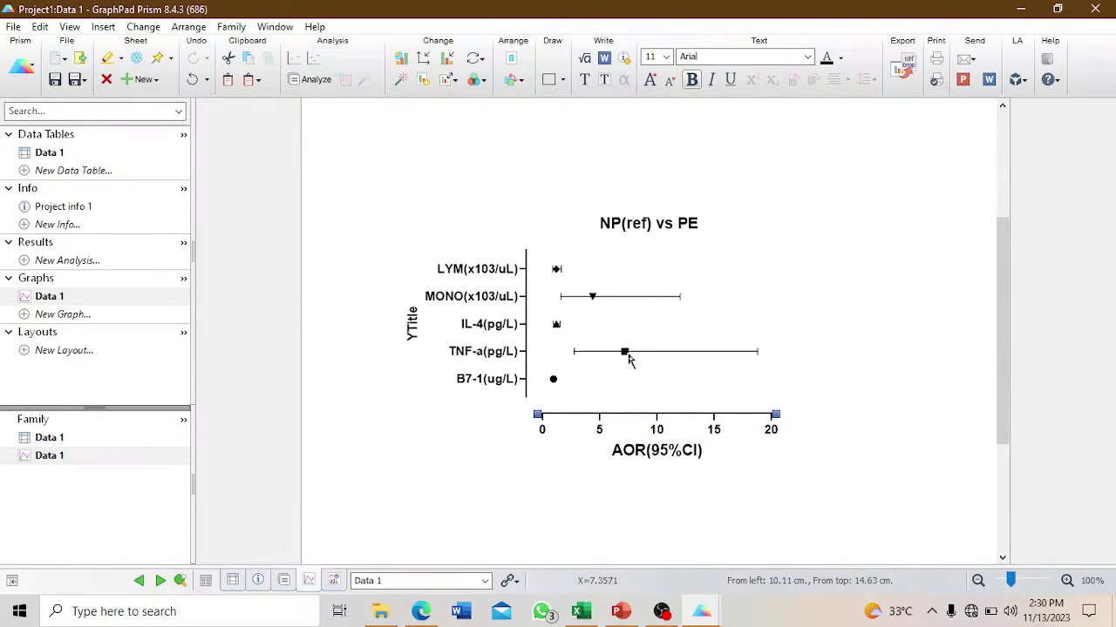
# - Change all data sets to filled circle symbols of size 4
pyautogui.moveTo(601, 368)
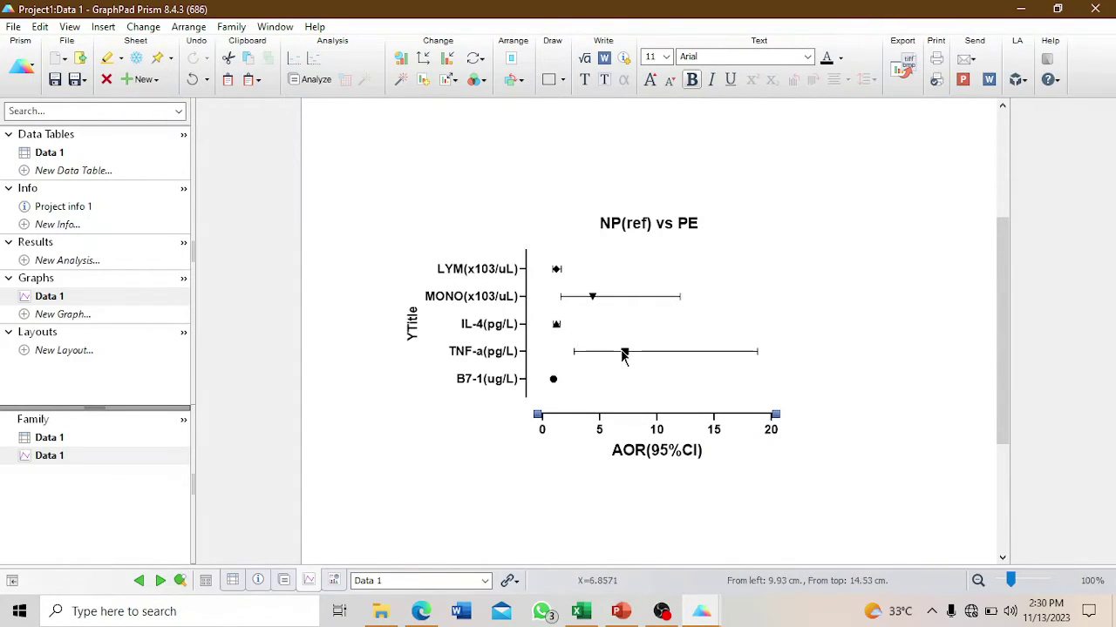
pyautogui.click(625, 353)
pyautogui.doubleClick(625, 353)
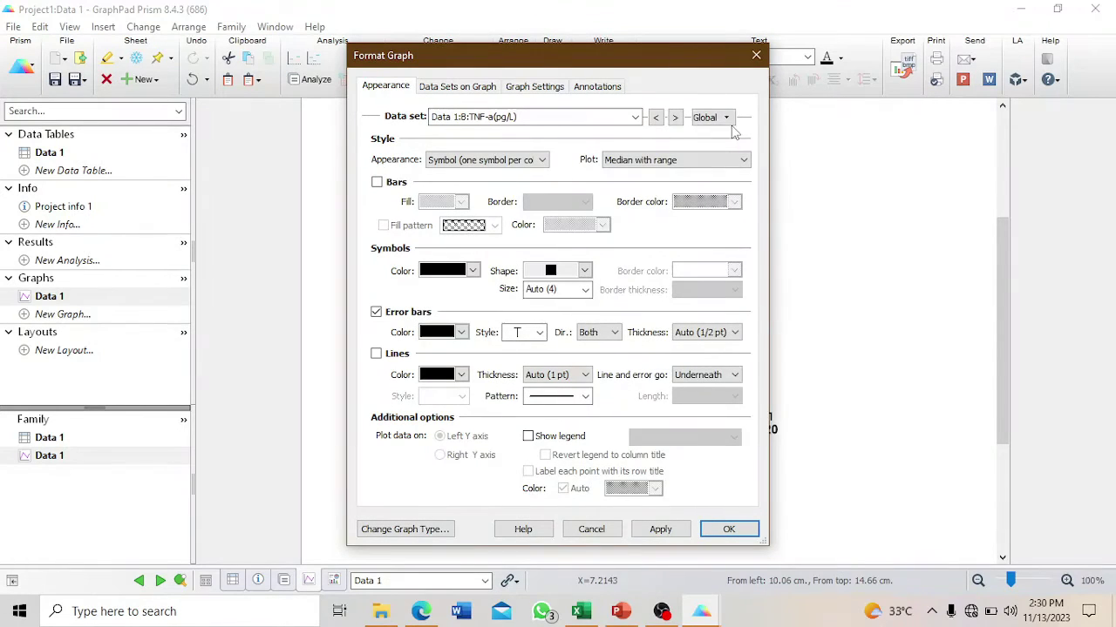
pyautogui.click(727, 119)
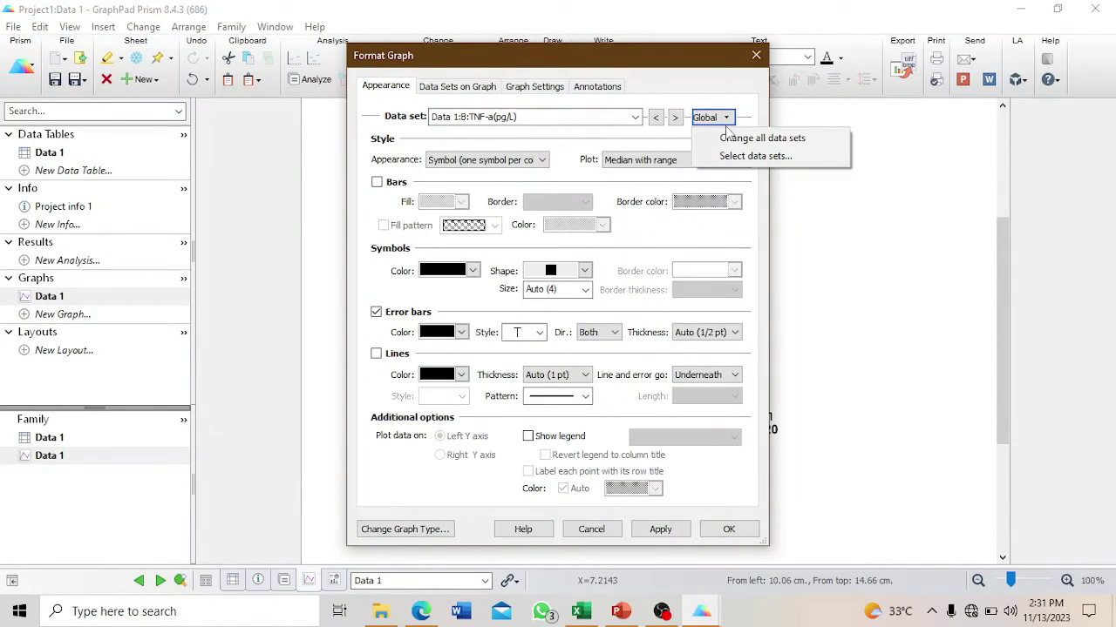
pyautogui.click(744, 140)
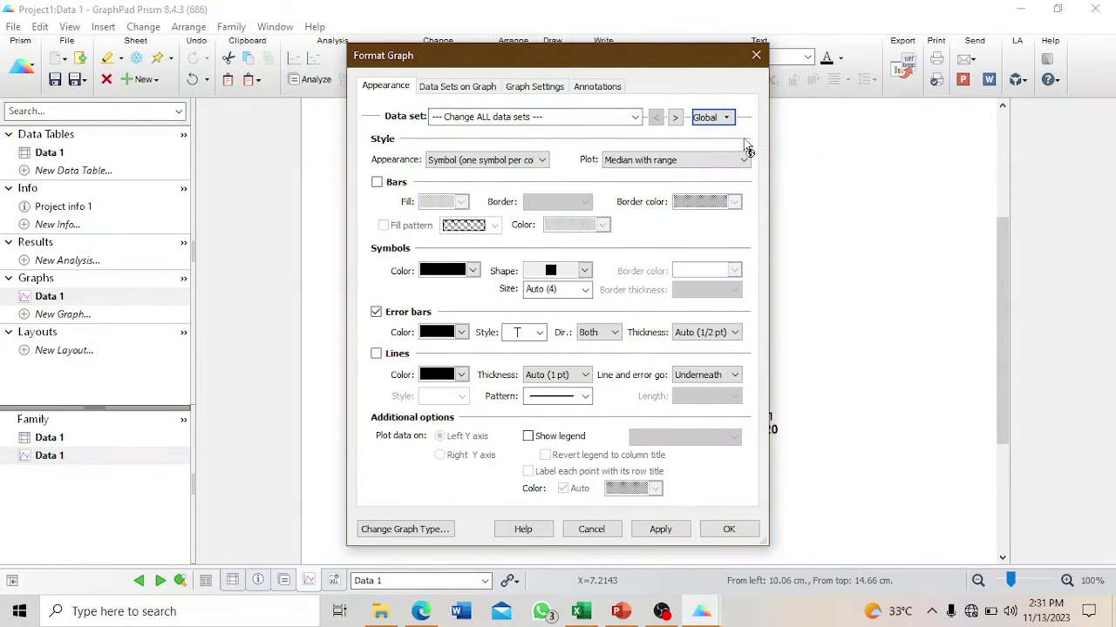
pyautogui.click(585, 271)
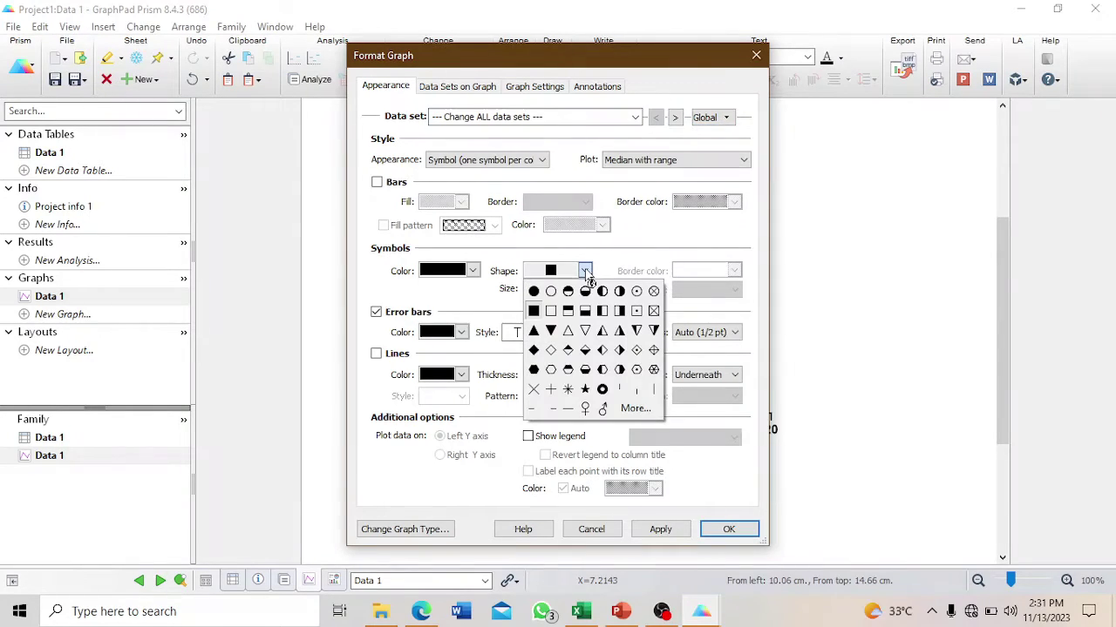
pyautogui.click(534, 292)
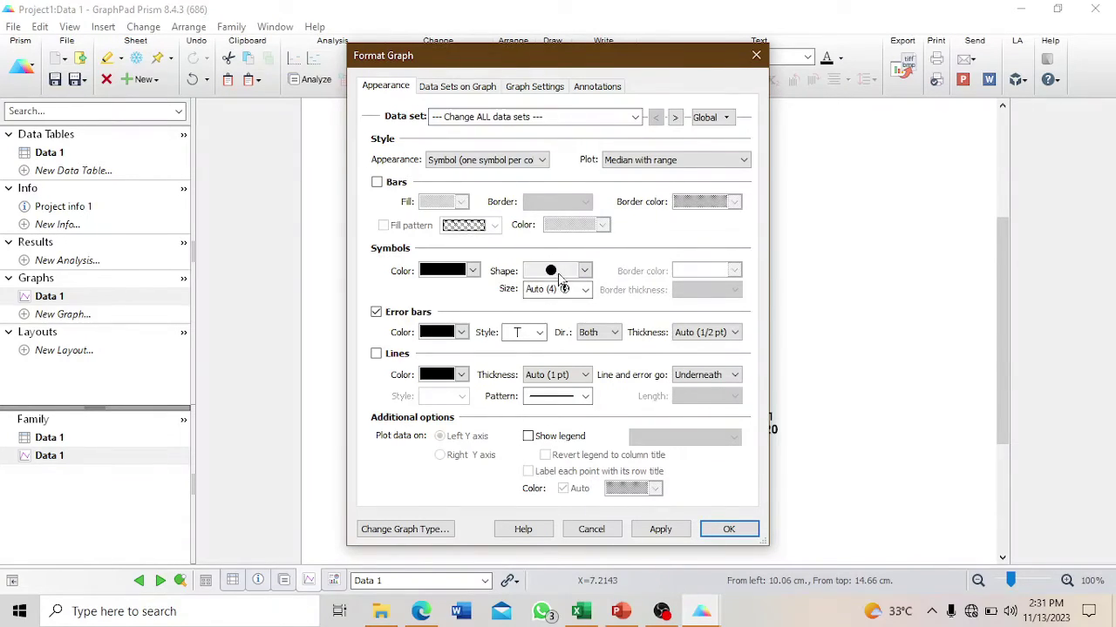
pyautogui.click(586, 290)
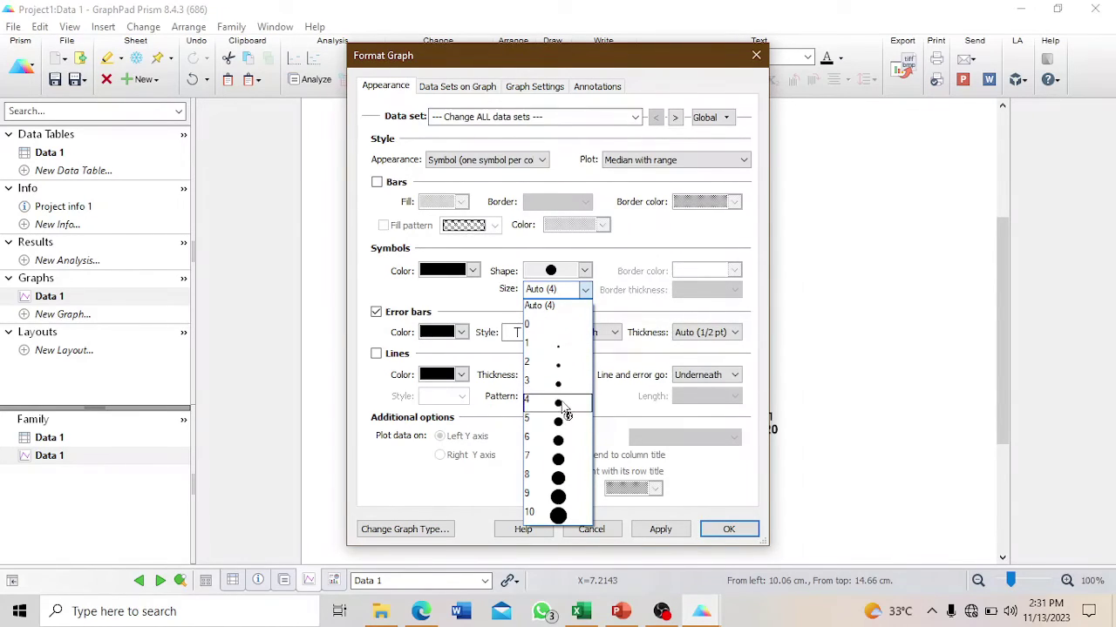
pyautogui.click(562, 404)
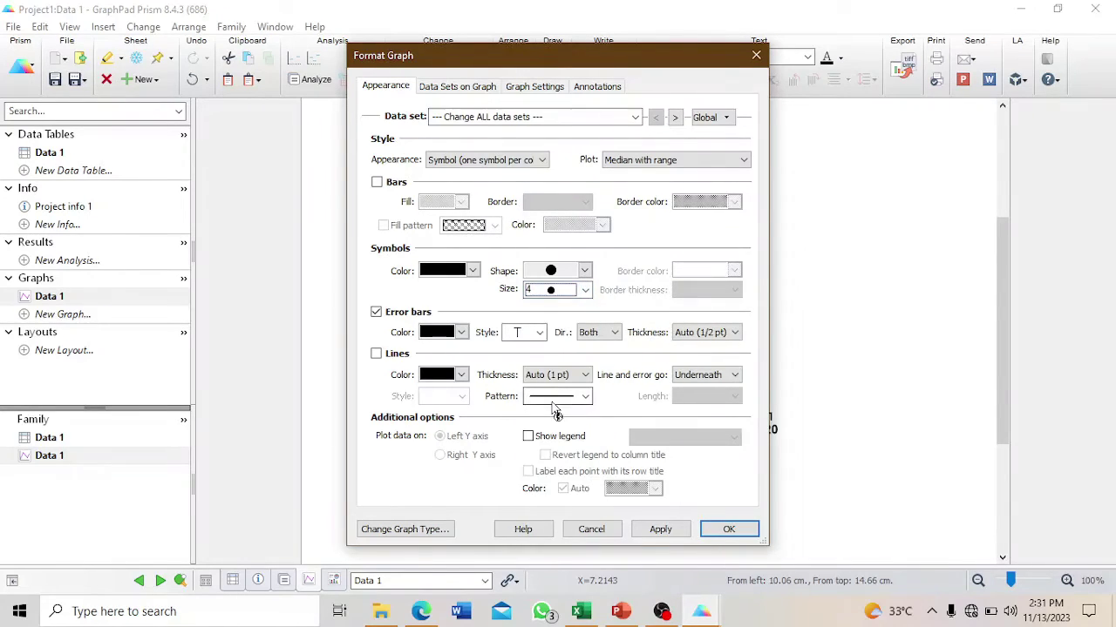
pyautogui.click(660, 530)
pyautogui.click(716, 531)
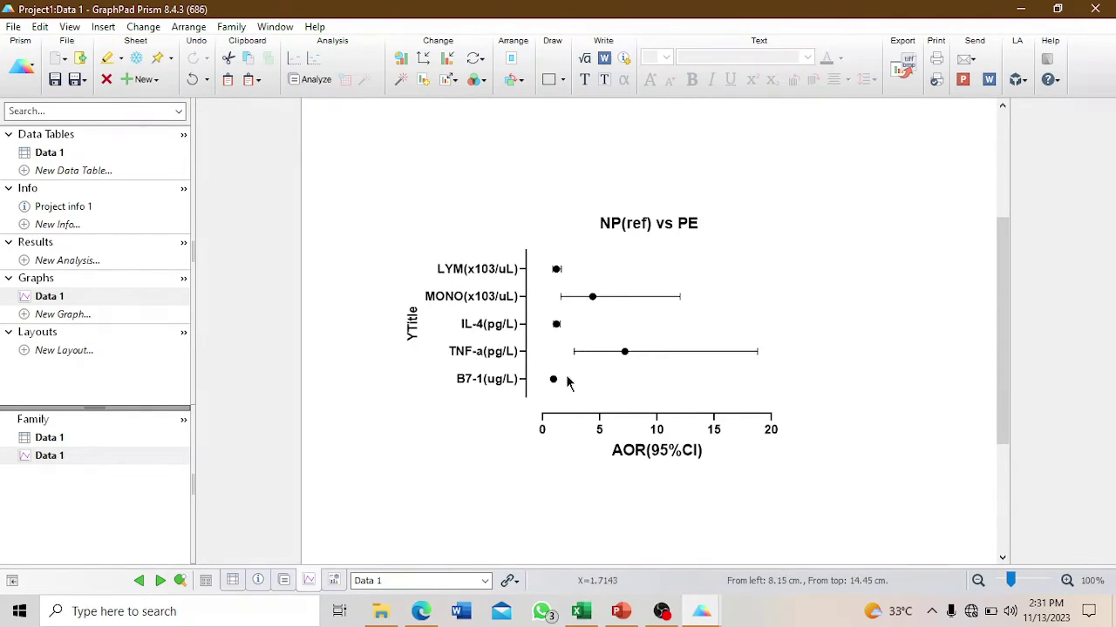
# - Put the X axis on a log scale, trying Log 10 first, then settling on Log 2
pyautogui.click(622, 415)
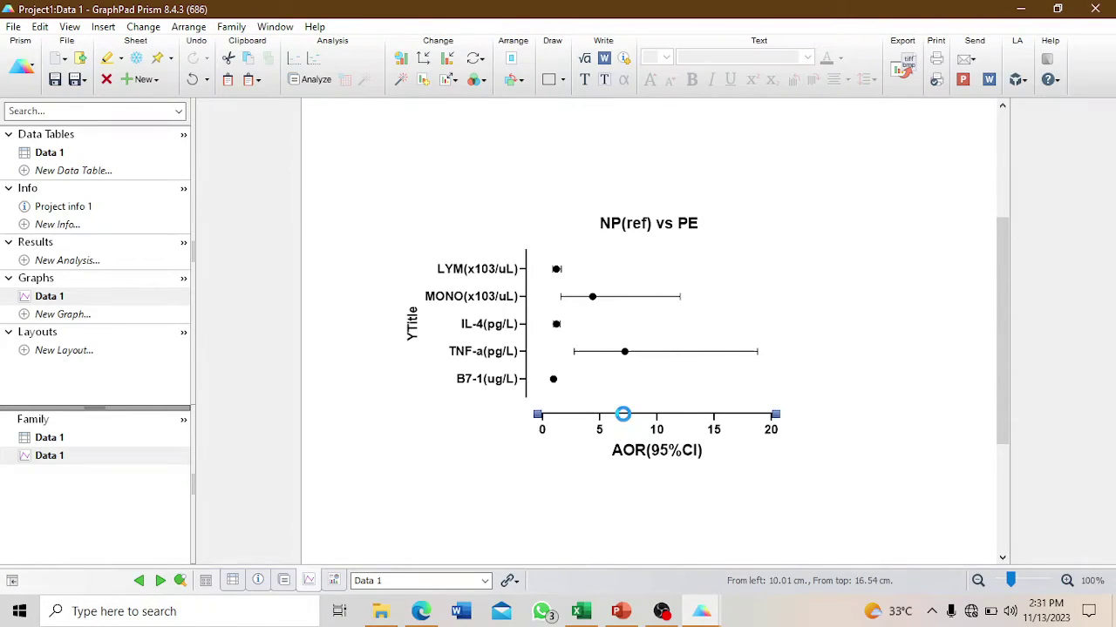
pyautogui.doubleClick(622, 415)
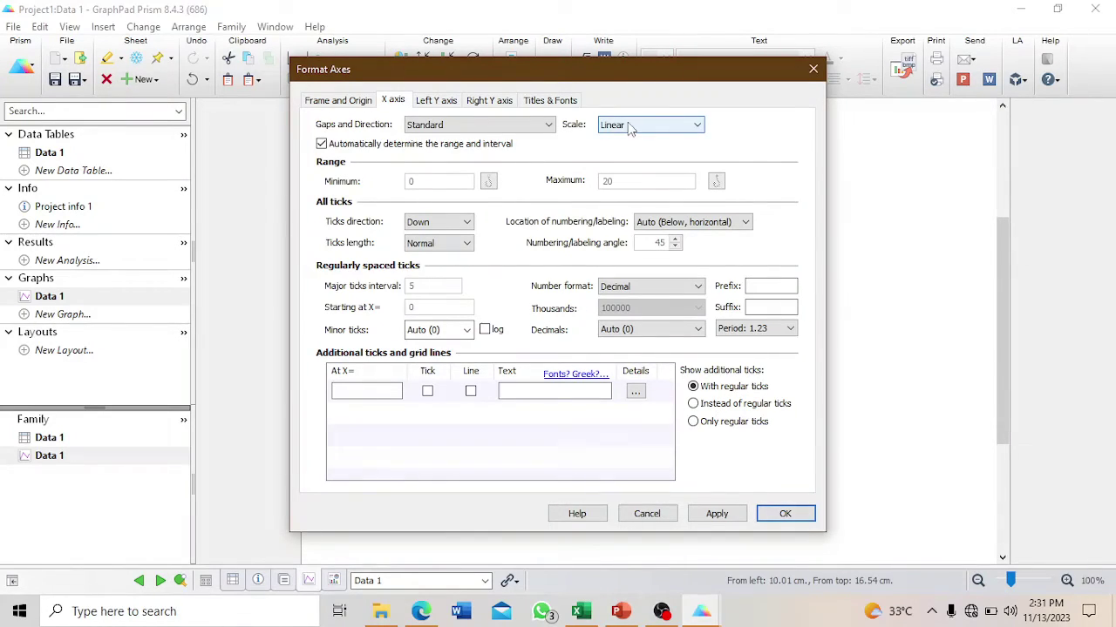
pyautogui.click(693, 127)
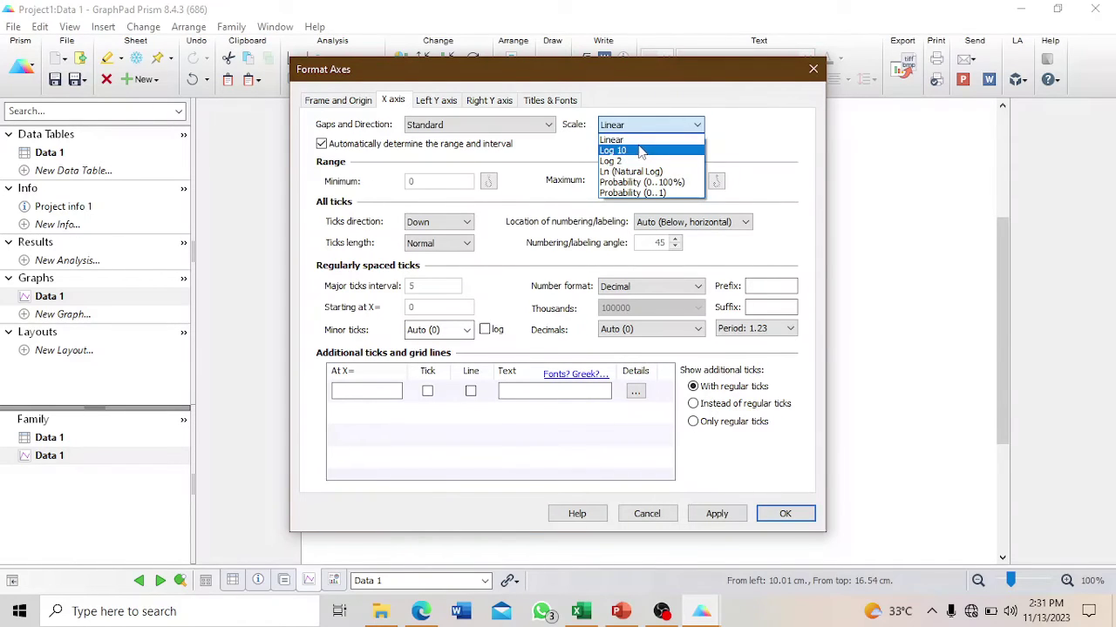
pyautogui.click(620, 152)
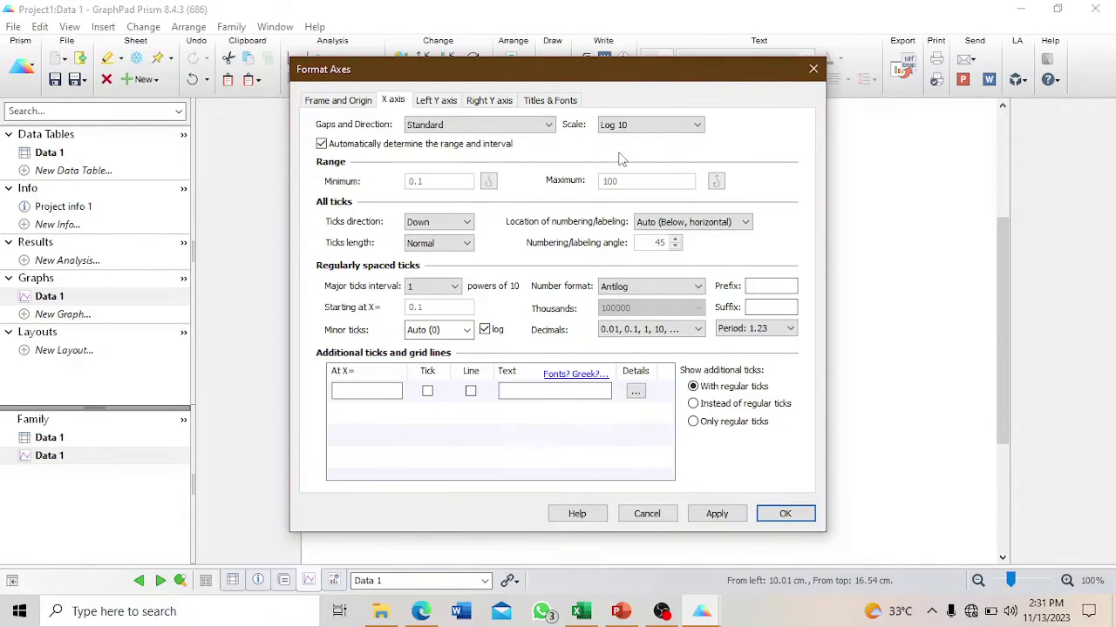
pyautogui.click(782, 514)
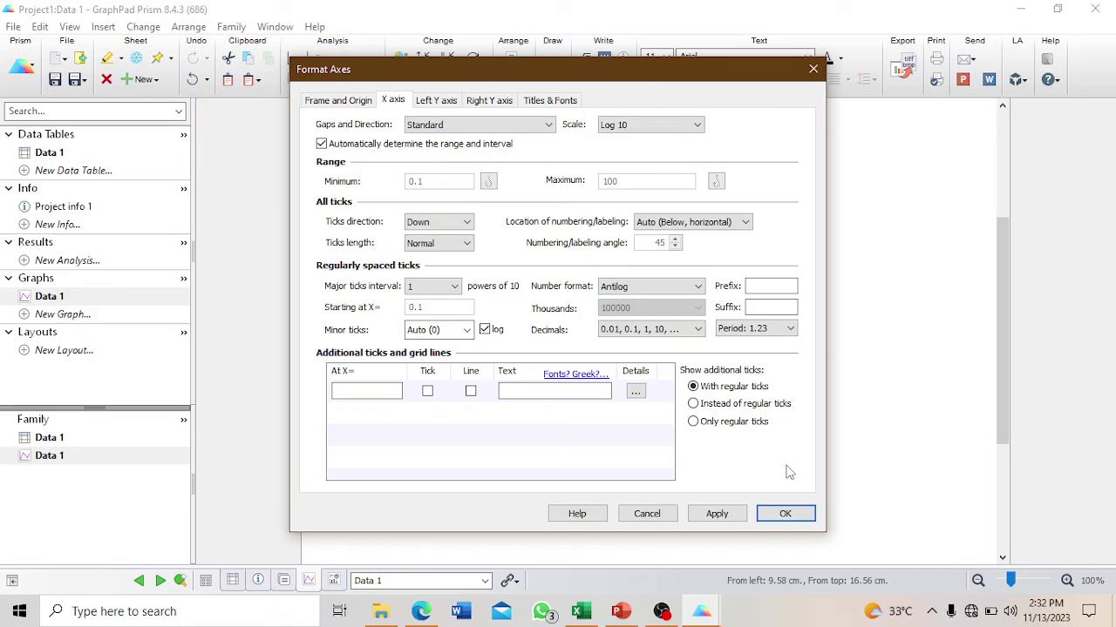
pyautogui.click(662, 124)
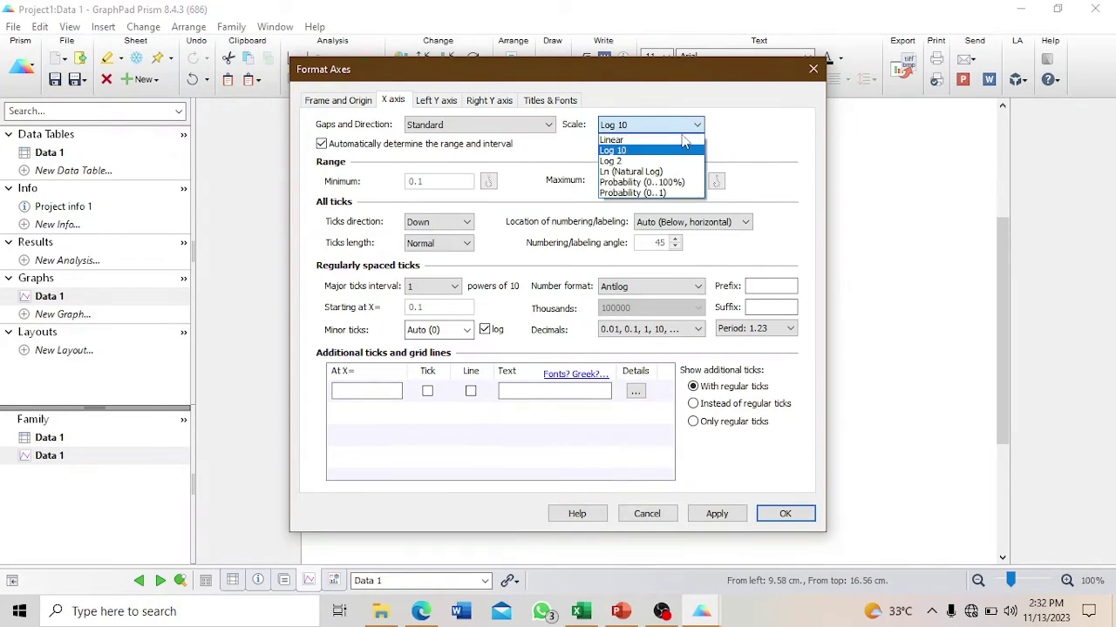
pyautogui.click(634, 163)
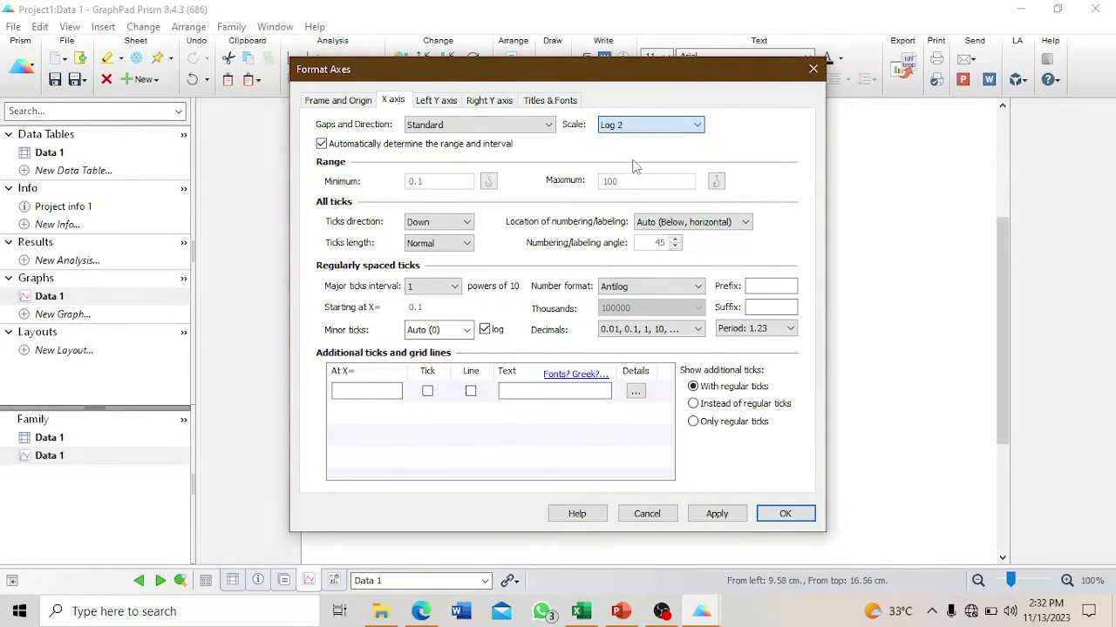
pyautogui.click(784, 514)
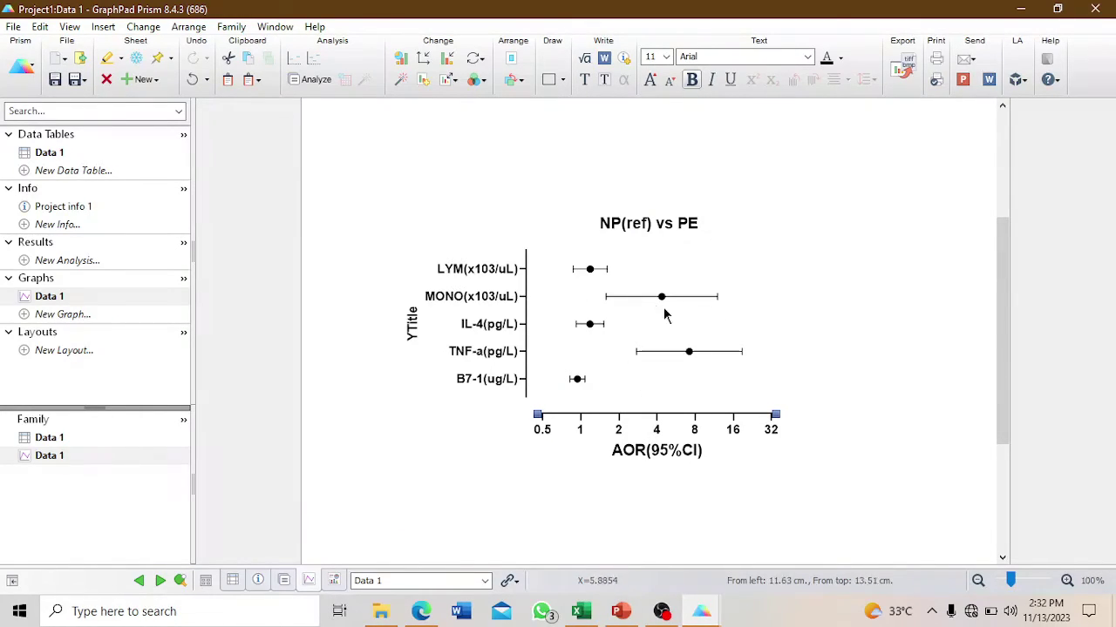
pyautogui.moveTo(590, 270)
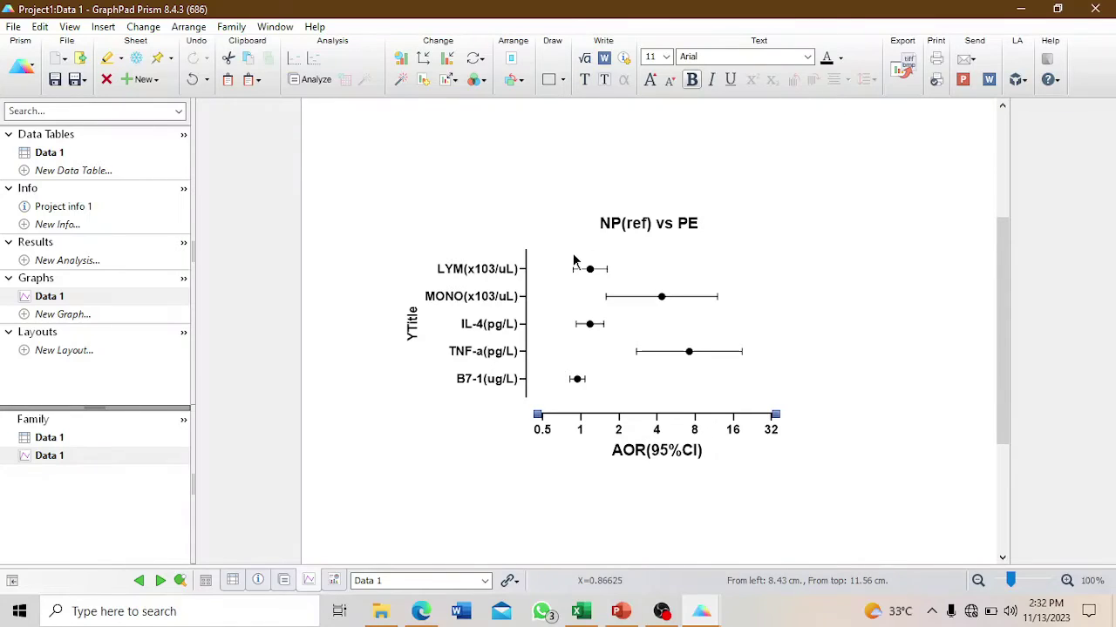
# - Add an extra X-axis tick at 1 with a dashed, 2 pt grid line
pyautogui.doubleClick(608, 413)
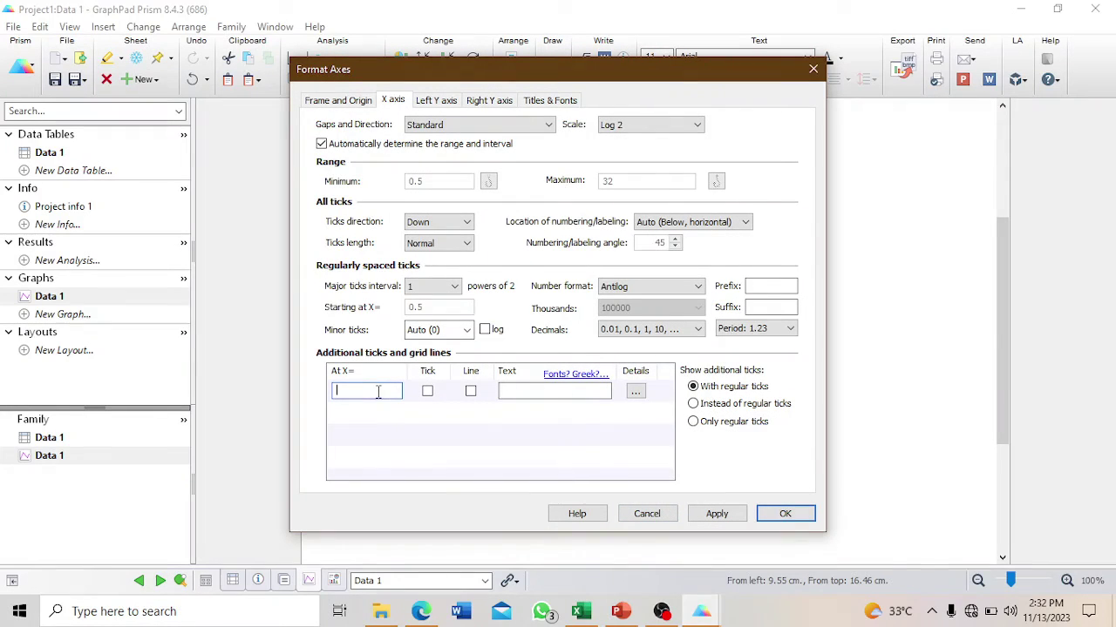
pyautogui.write('1')
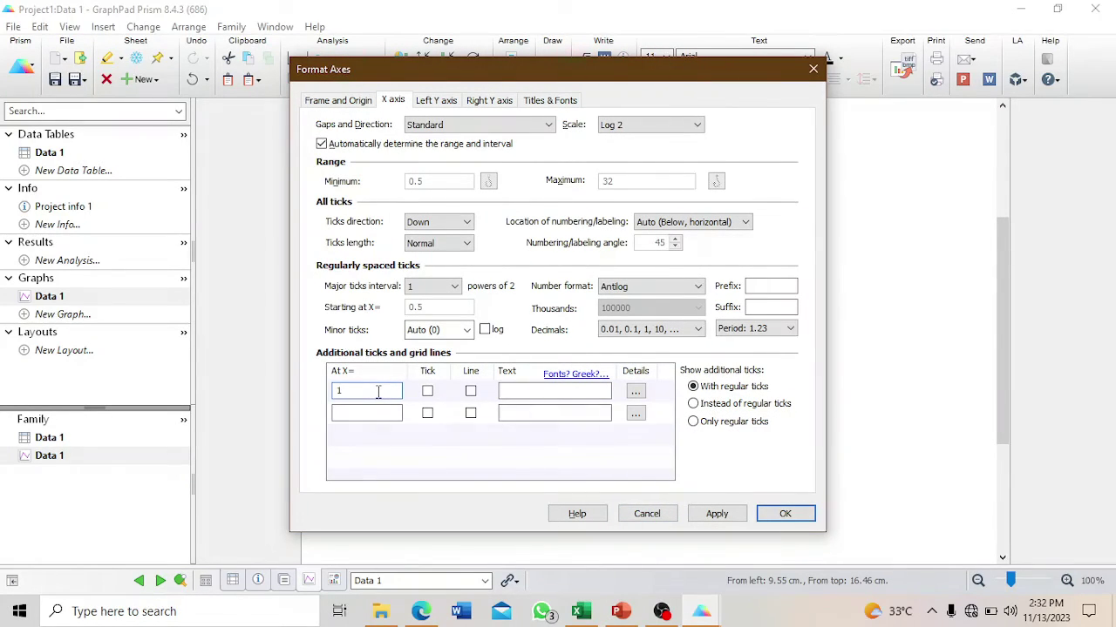
pyautogui.click(471, 392)
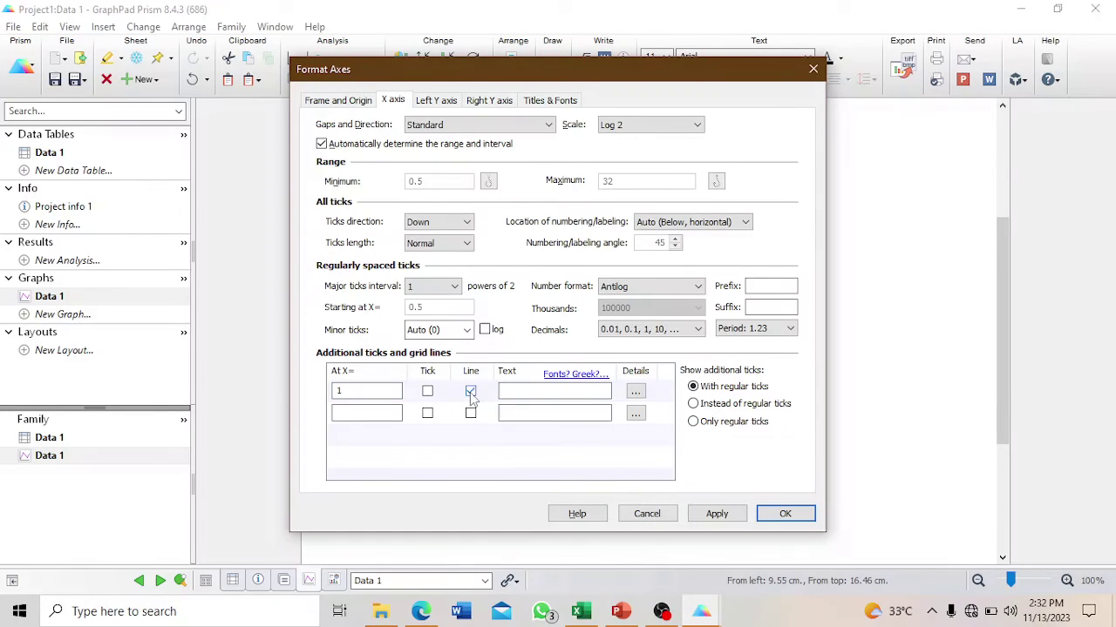
pyautogui.click(635, 393)
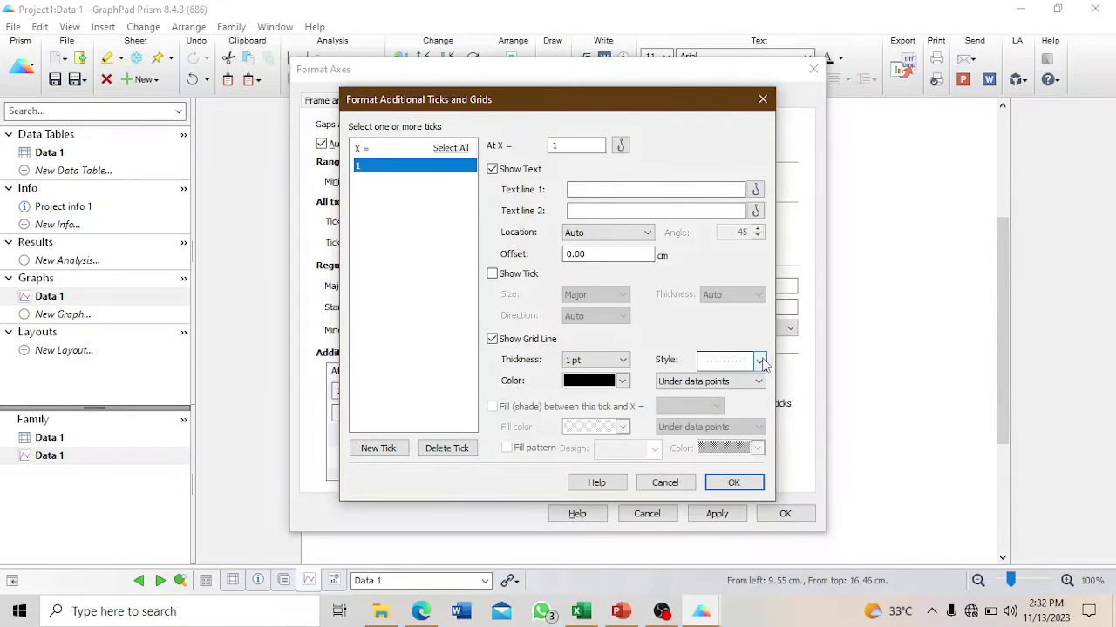
pyautogui.click(758, 361)
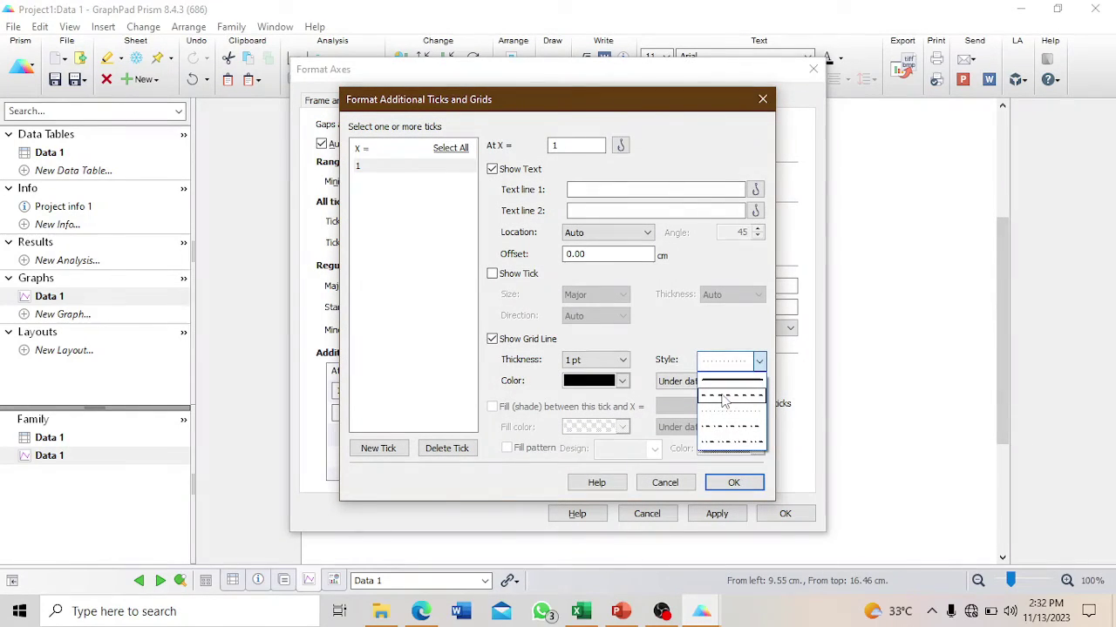
pyautogui.click(728, 396)
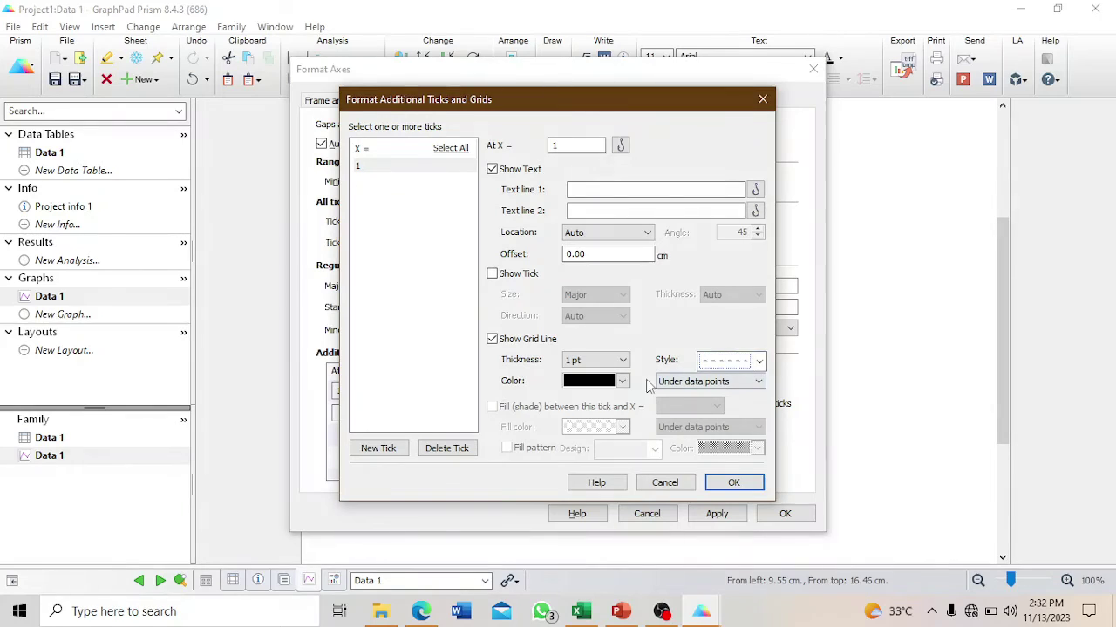
pyautogui.click(622, 361)
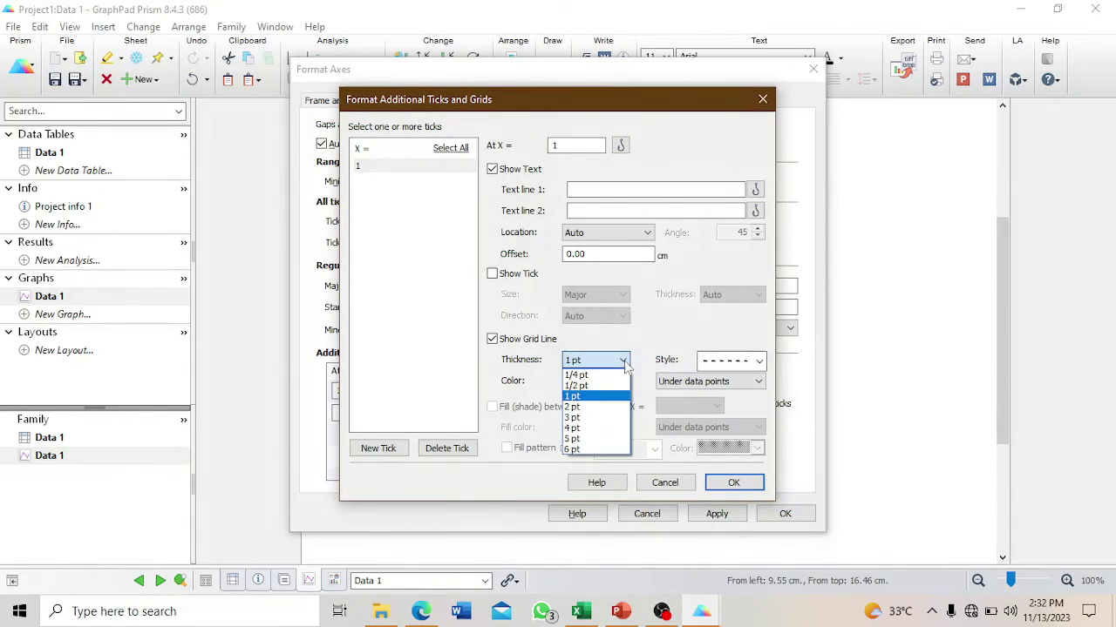
pyautogui.click(599, 409)
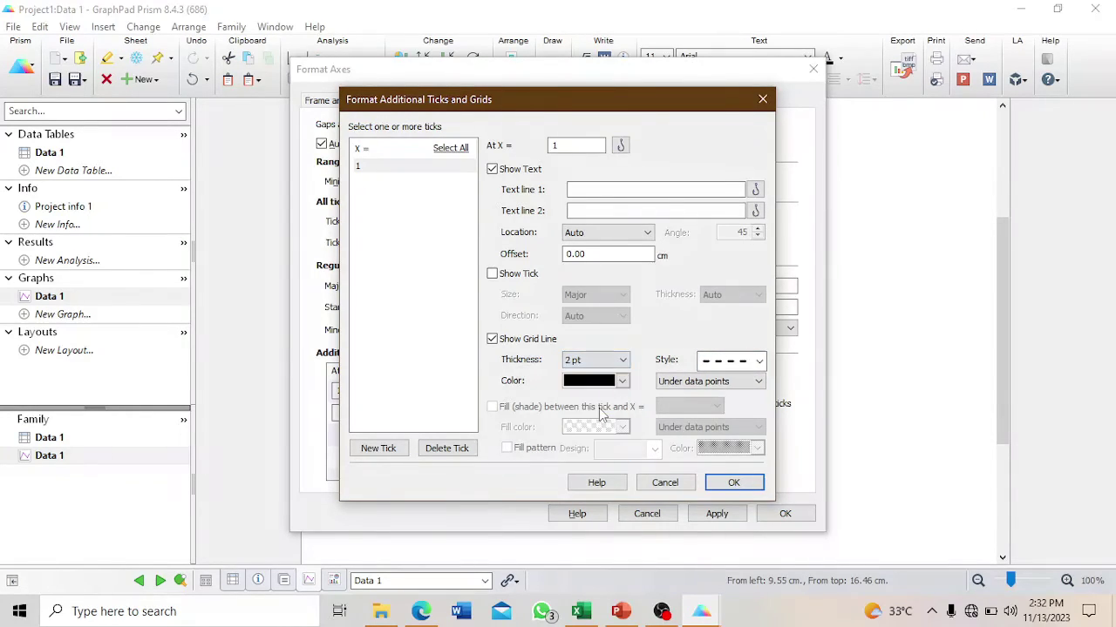
pyautogui.click(734, 484)
pyautogui.click(785, 513)
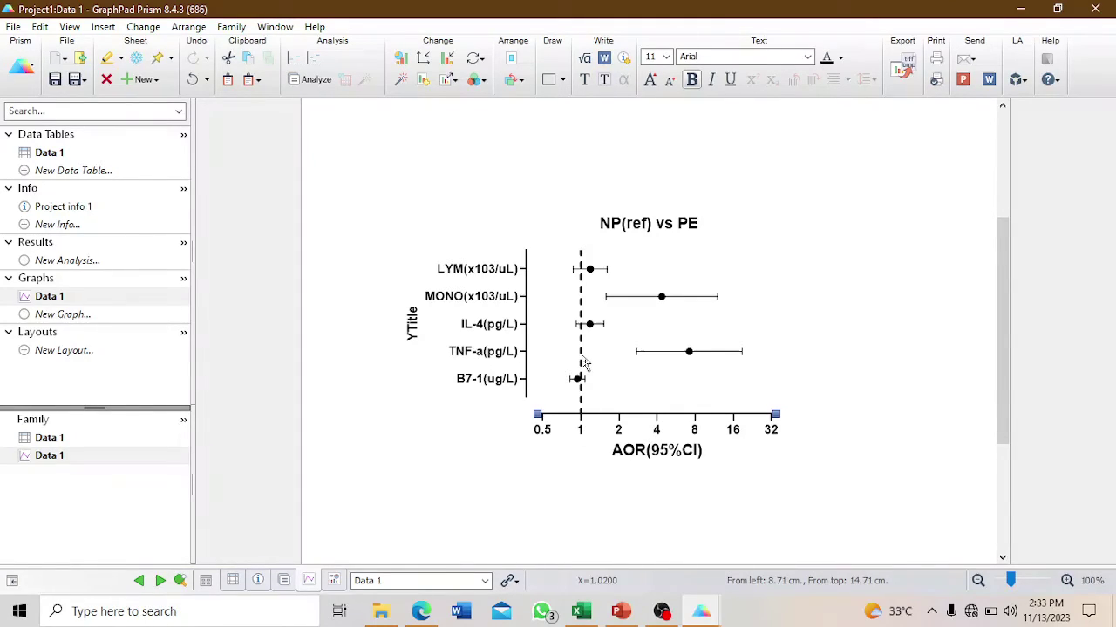
# - Enlarge the Y-axis row labels to 14 pt
pyautogui.click(819, 241)
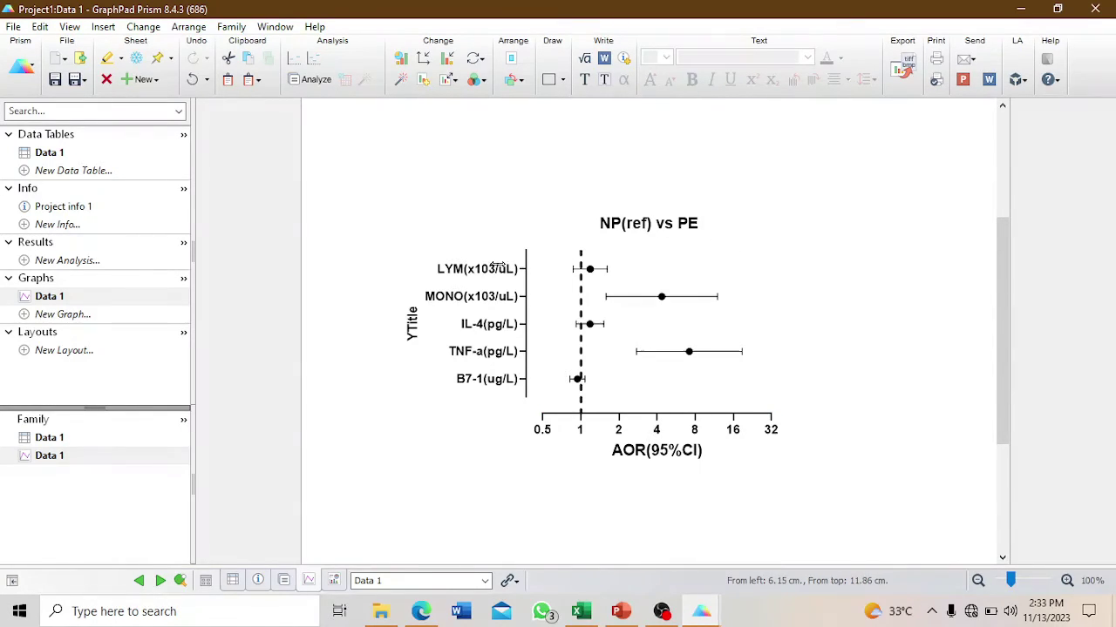
pyautogui.click(495, 268)
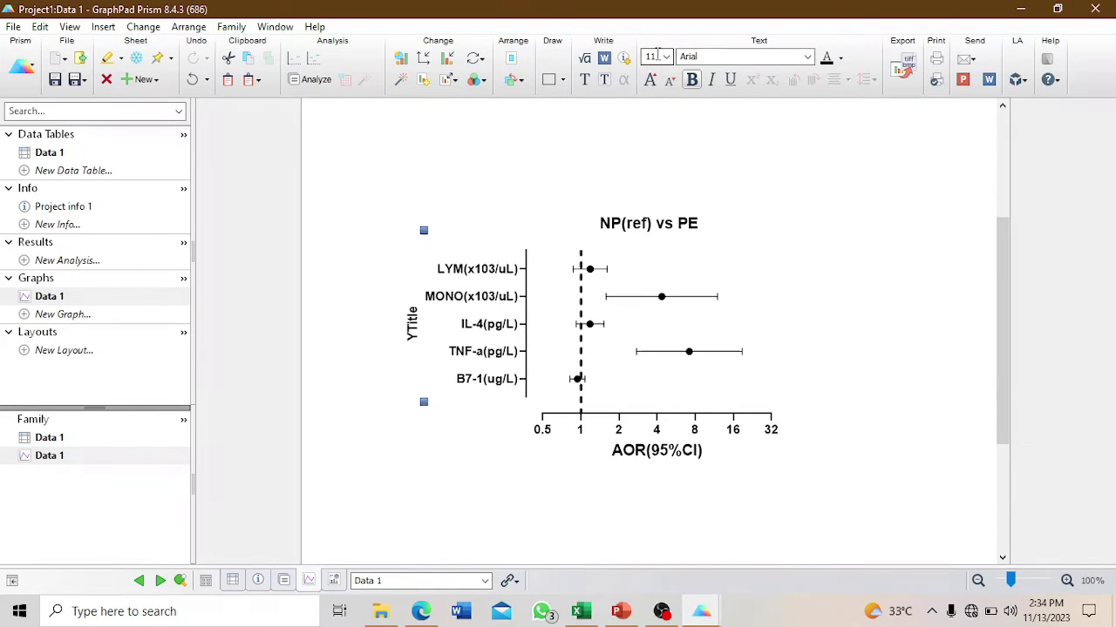
pyautogui.click(651, 80)
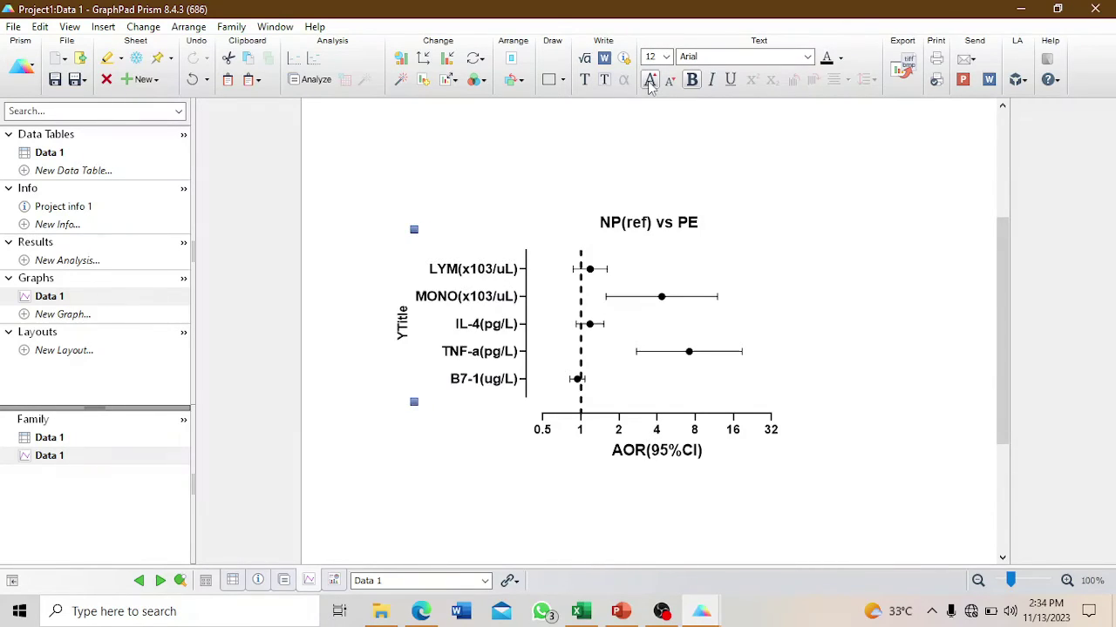
pyautogui.click(650, 79)
# - Enlarge the X-axis numbers to 12 pt, then select the placeholder YTitle
pyautogui.doubleClick(643, 224)
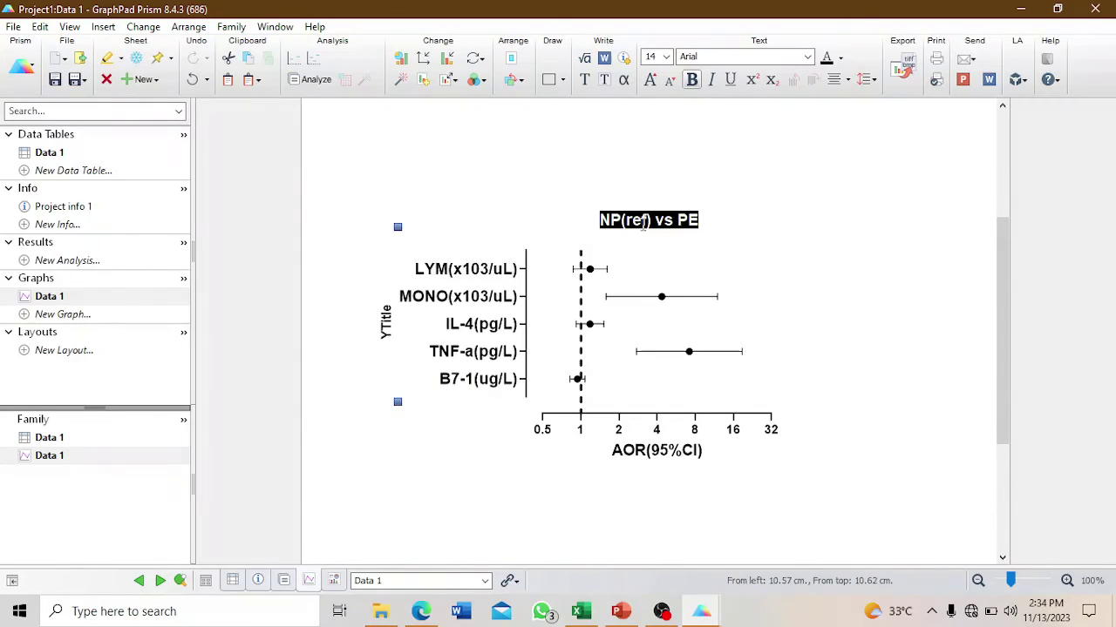
pyautogui.click(660, 450)
pyautogui.click(658, 425)
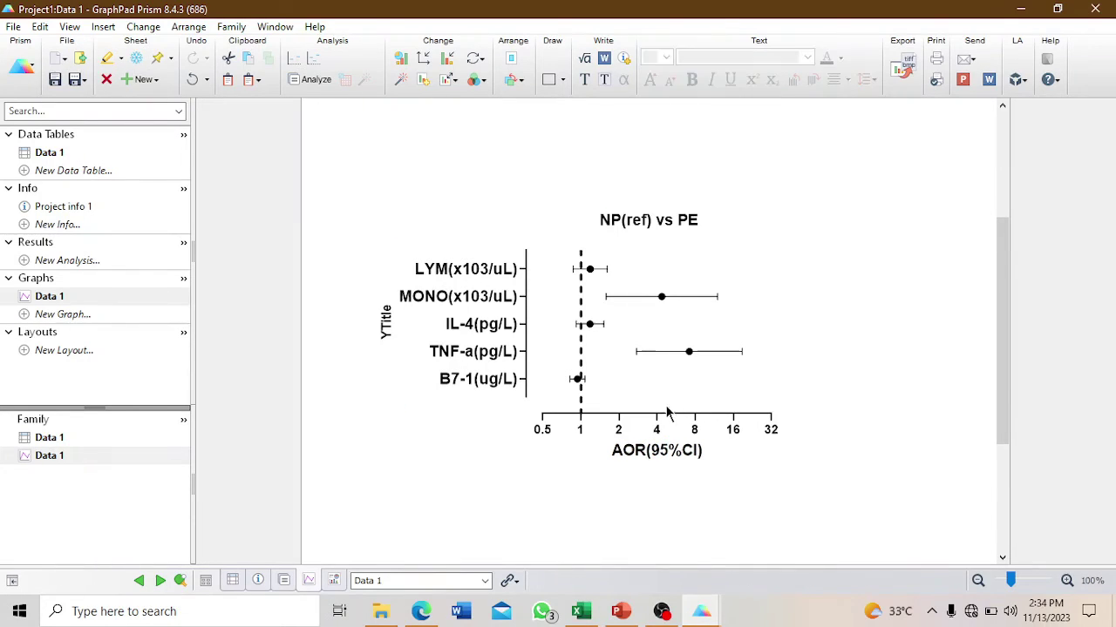
pyautogui.click(620, 424)
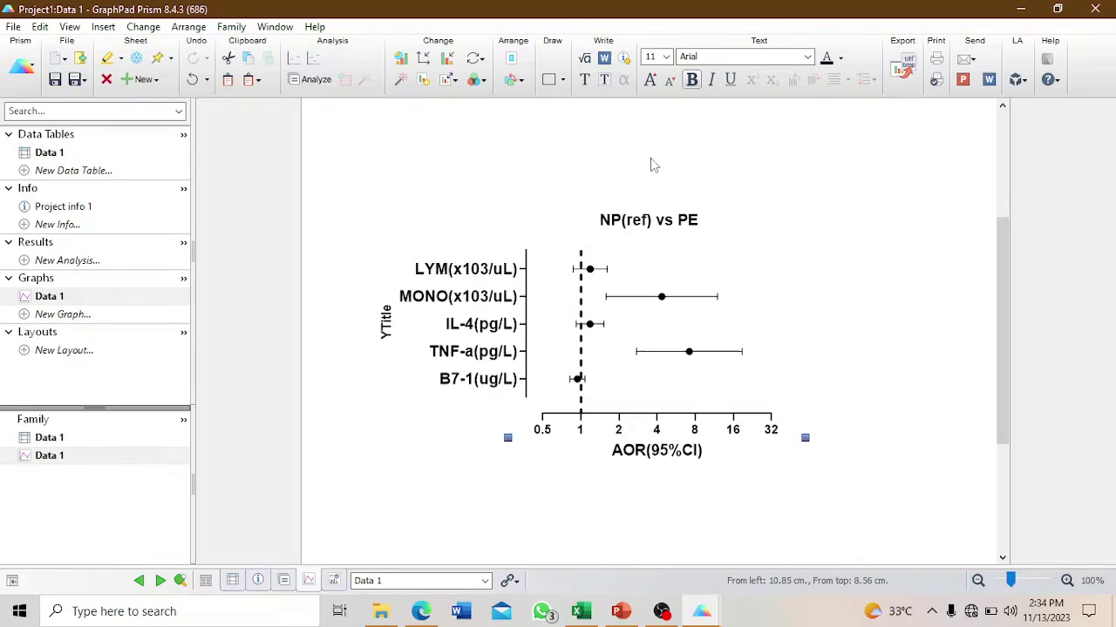
pyautogui.click(650, 80)
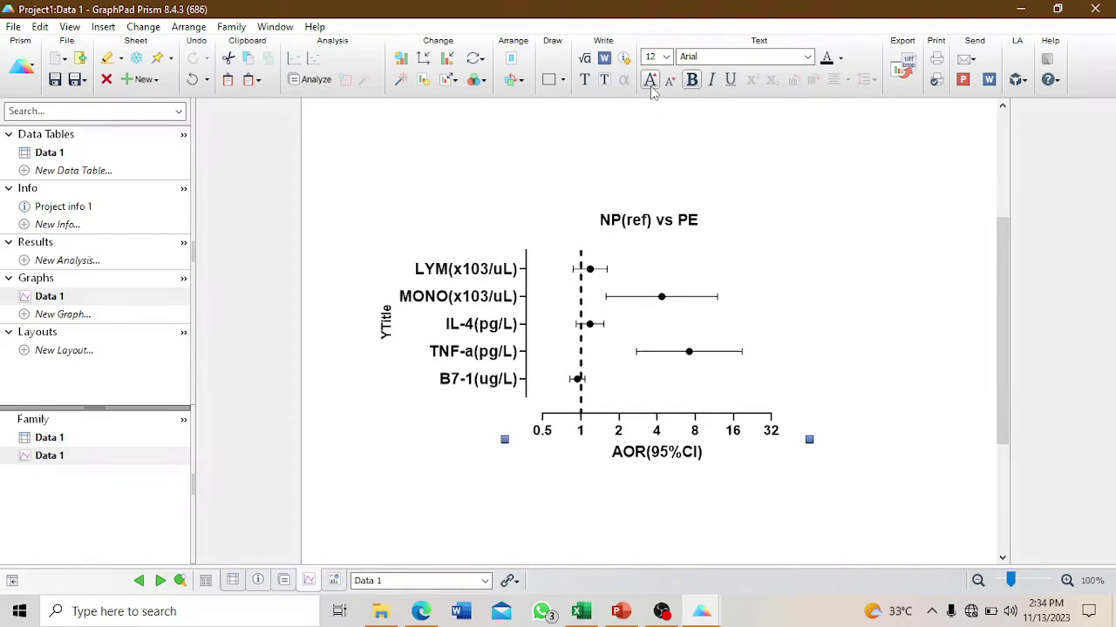
pyautogui.click(821, 235)
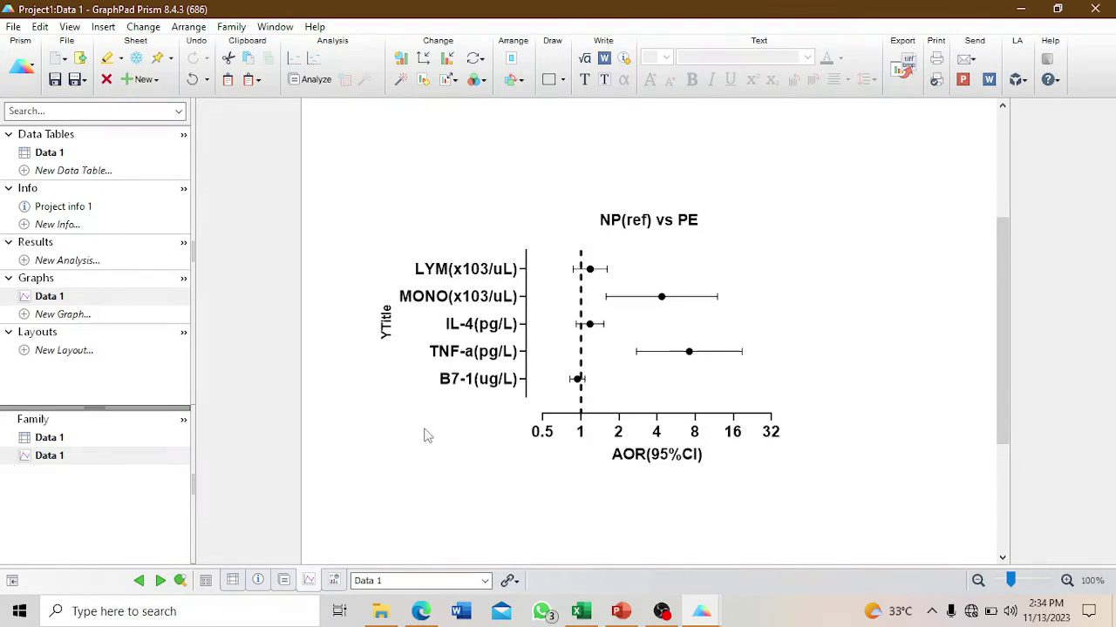
pyautogui.click(385, 322)
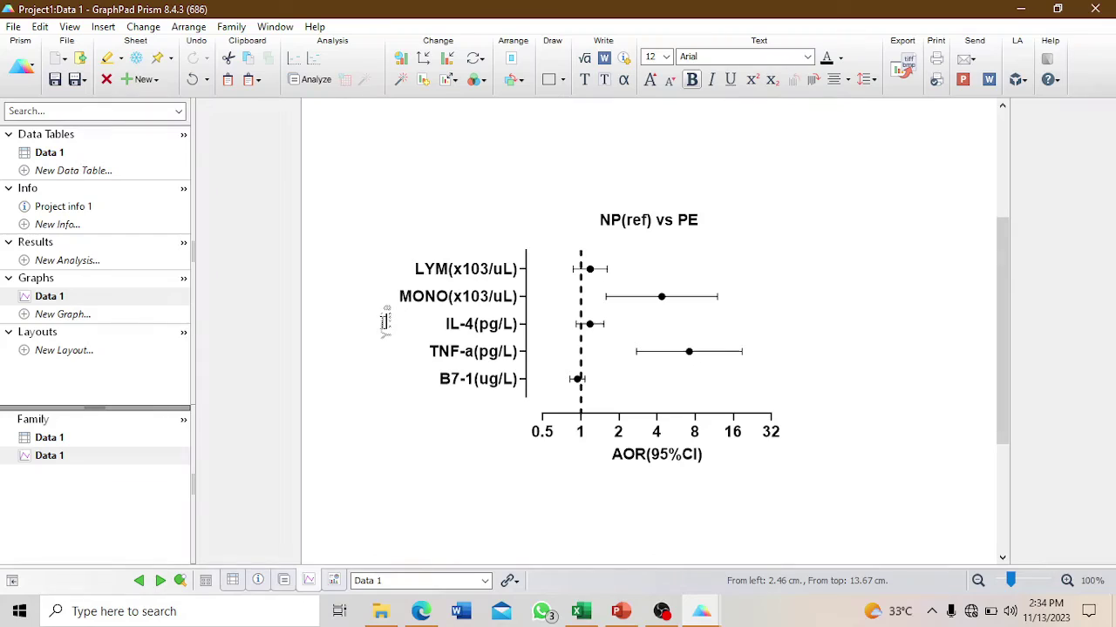
# - Deselect the y-axis title on the finished forest plot and bring OBS Studio to the front
pyautogui.click(424, 481)
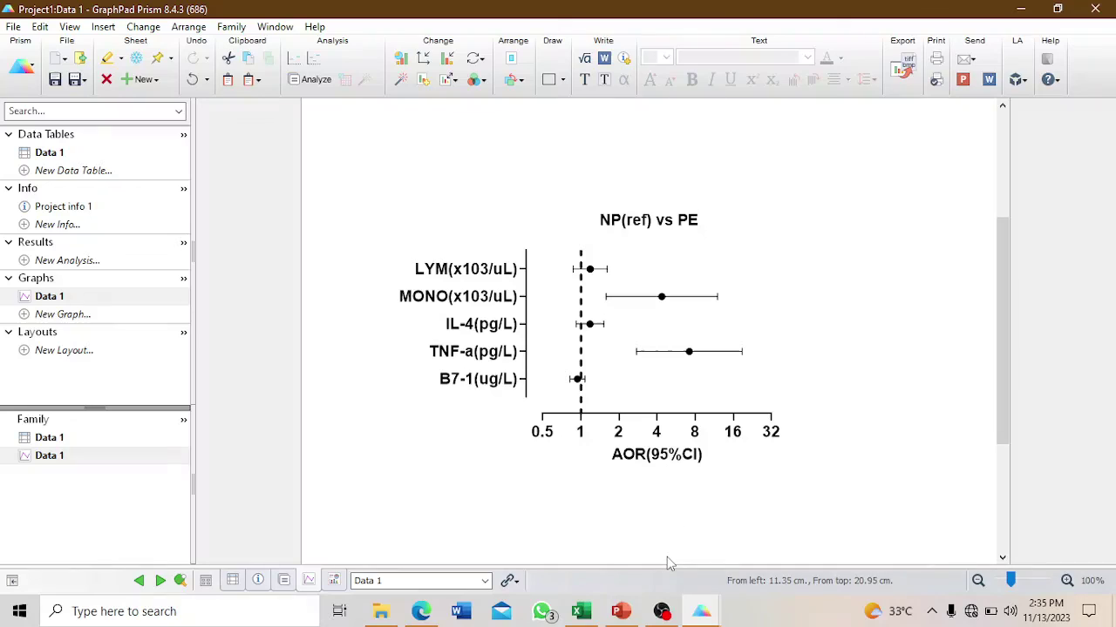
pyautogui.click(662, 611)
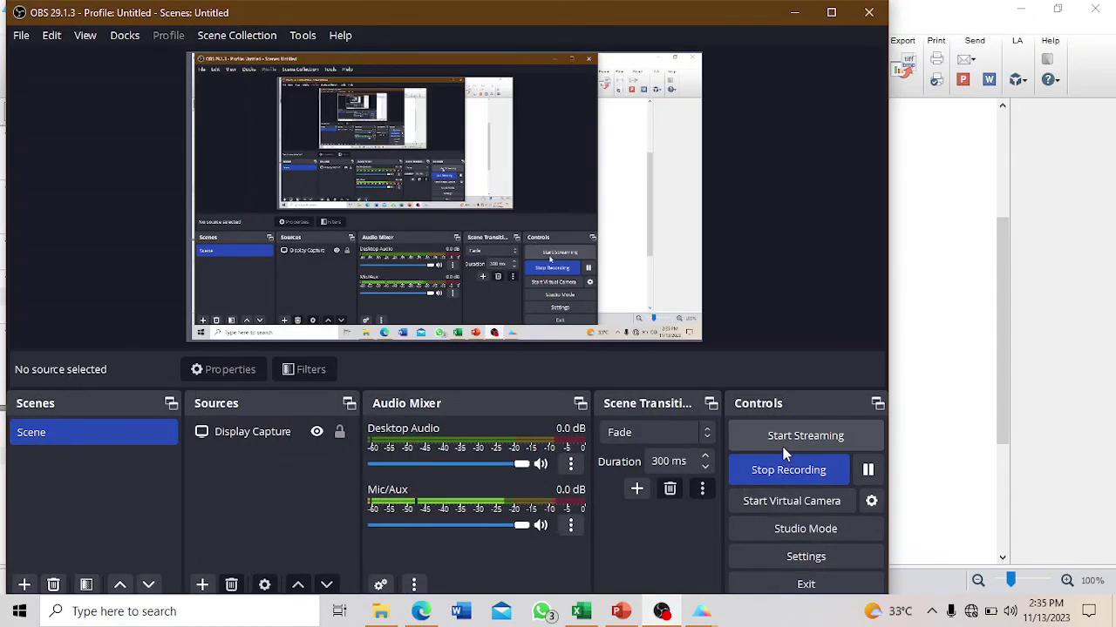